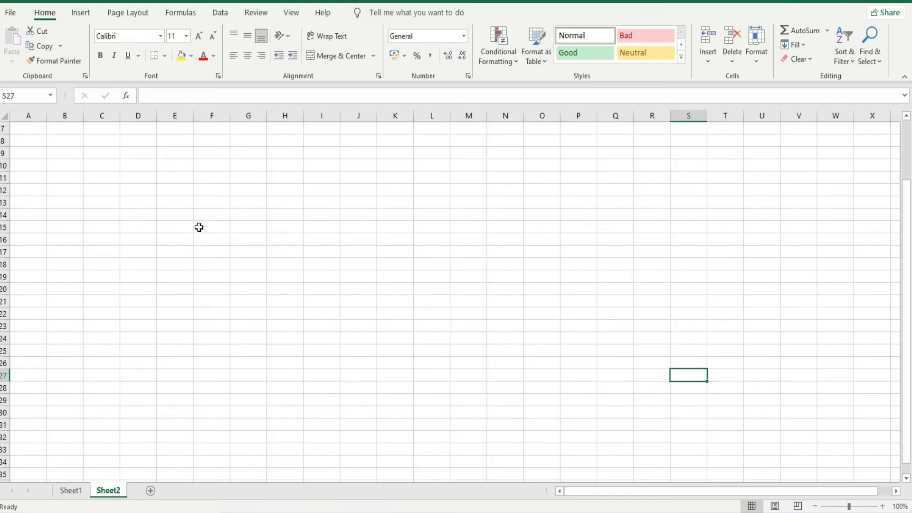
- Insert the picture woman-6621530_1920 from the Photo folder on Local Disk (E:) into Sheet2
{"action": "left_click", "coordinate": [81, 17]}
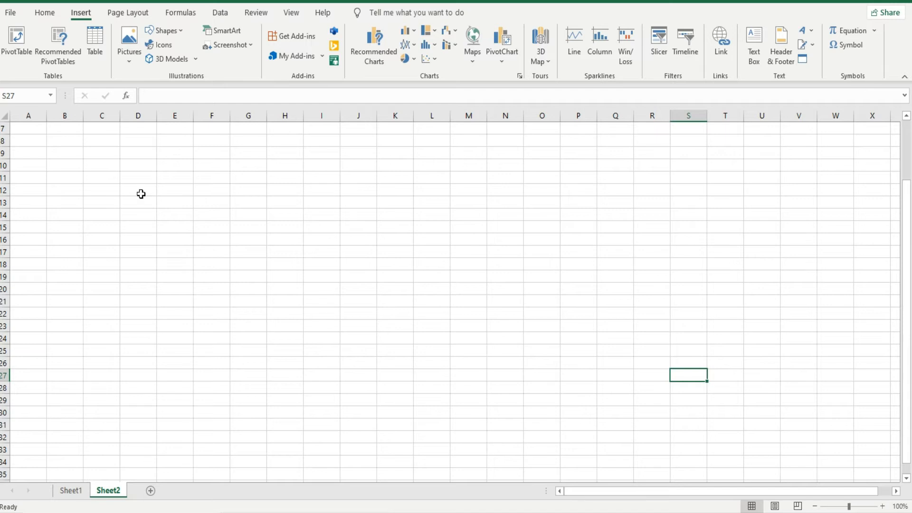
{"action": "left_click", "coordinate": [129, 62]}
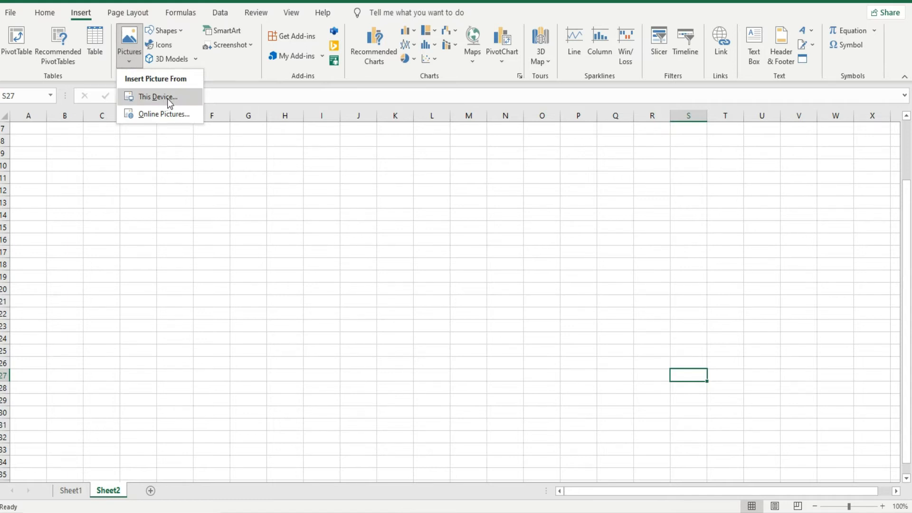
{"action": "left_click", "coordinate": [144, 100]}
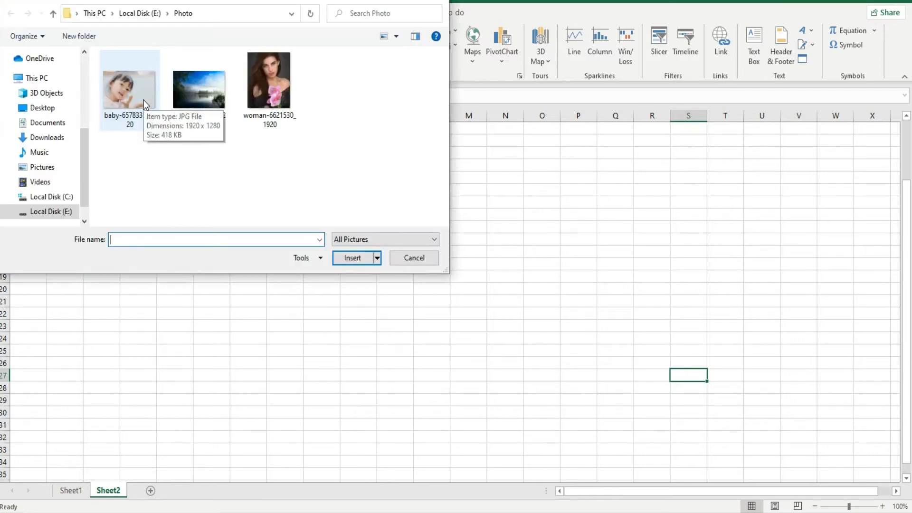
{"action": "left_click", "coordinate": [257, 105]}
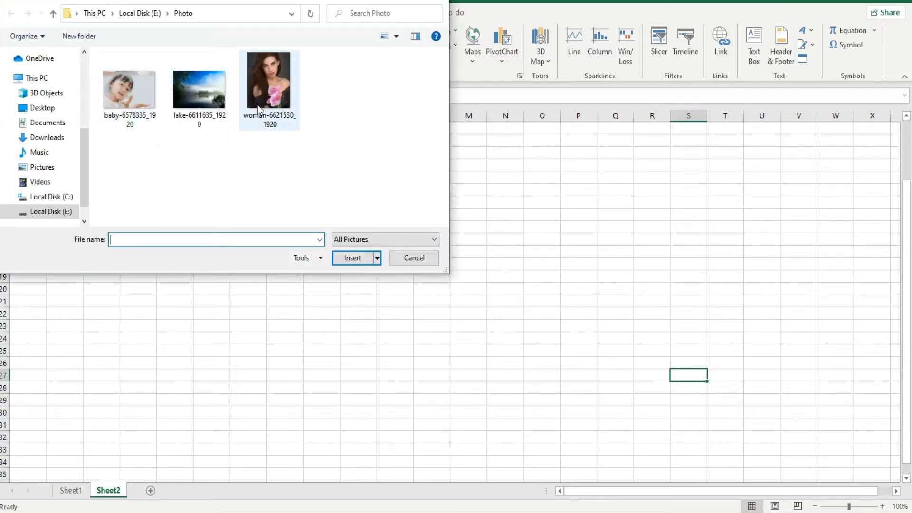
{"action": "left_click", "coordinate": [353, 258]}
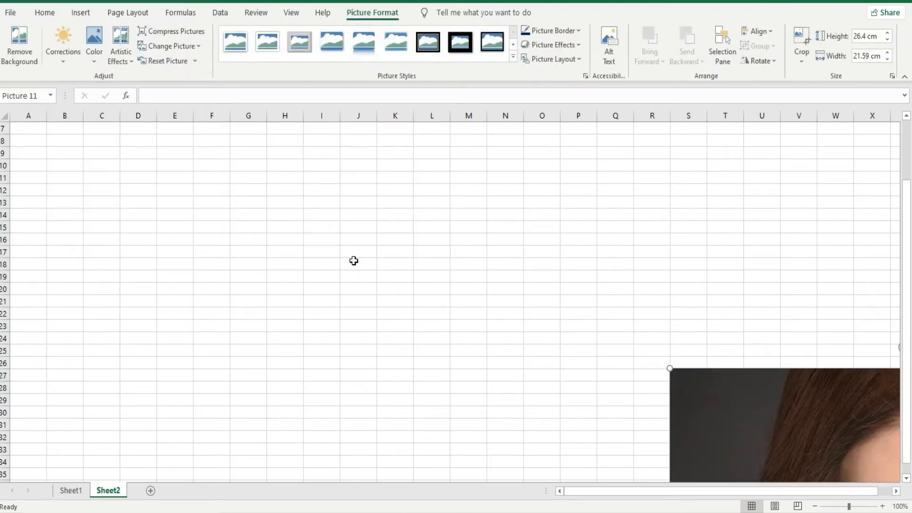
- Move the inserted picture over columns D to K, scale it to about 12.94 × 10.58 cm and rotate it slightly clockwise
{"action": "left_click_drag", "start_coordinate": [685, 369], "coordinate": [221, 214]}
{"action": "left_click_drag", "start_coordinate": [164, 184], "coordinate": [291, 255]}
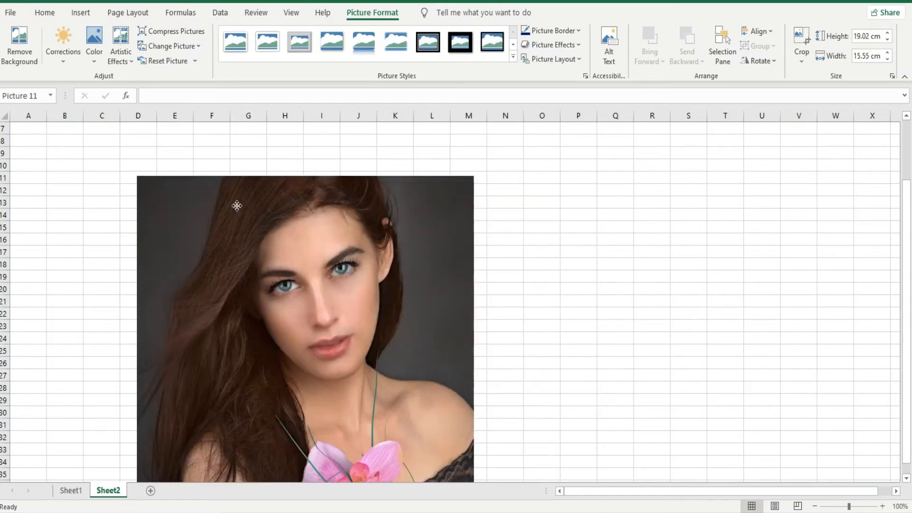
{"action": "left_click_drag", "start_coordinate": [465, 172], "coordinate": [333, 332]}
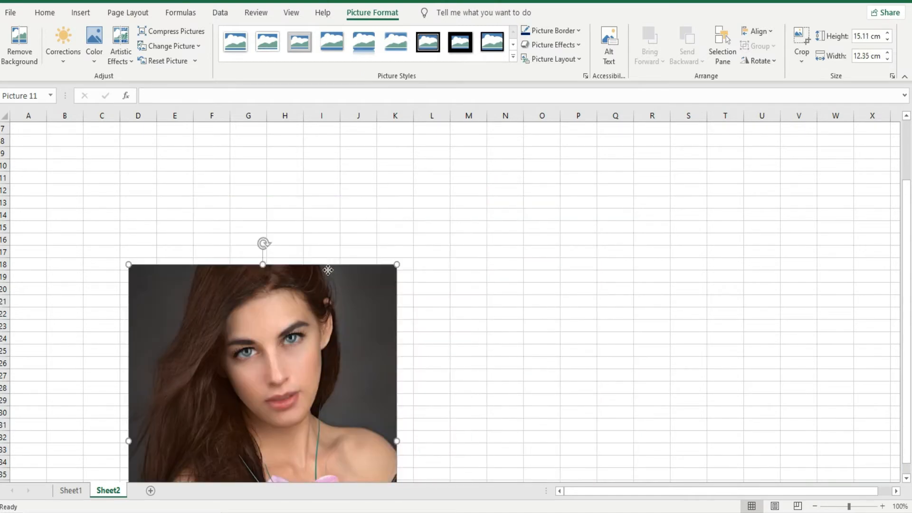
{"action": "left_click_drag", "start_coordinate": [299, 302], "coordinate": [297, 217]}
{"action": "left_click_drag", "start_coordinate": [392, 188], "coordinate": [356, 227]}
{"action": "left_click_drag", "start_coordinate": [241, 233], "coordinate": [274, 154]}
{"action": "left_click_drag", "start_coordinate": [252, 320], "coordinate": [249, 306]}
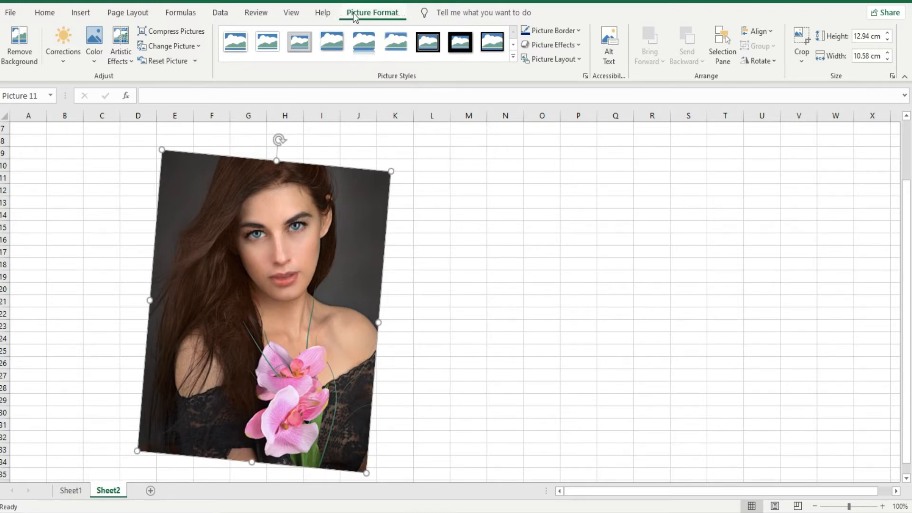
- Try a light blue recolor on the picture and undo it
{"action": "left_click", "coordinate": [67, 62]}
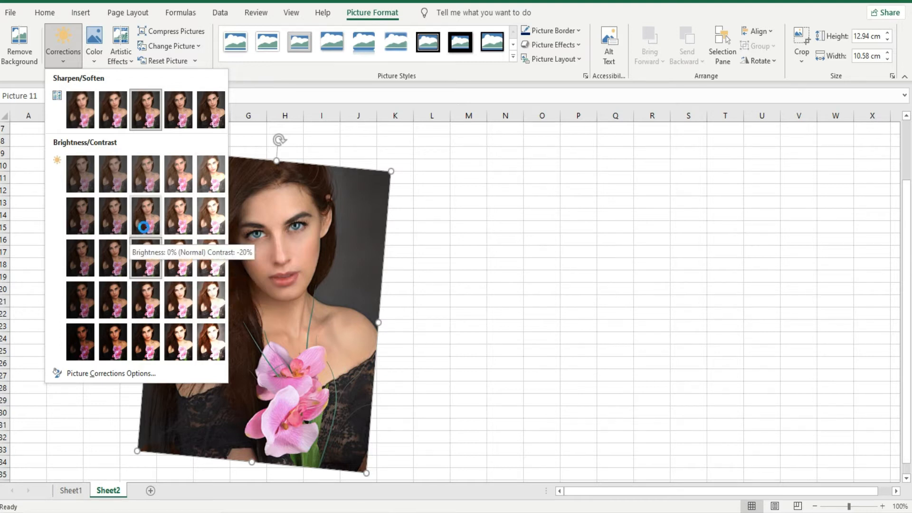
{"action": "left_click", "coordinate": [94, 48]}
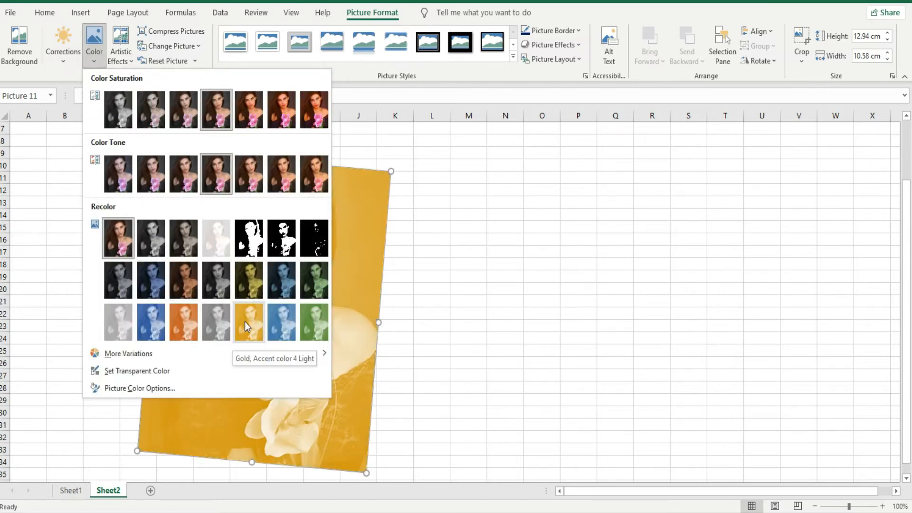
{"action": "left_click", "coordinate": [153, 324]}
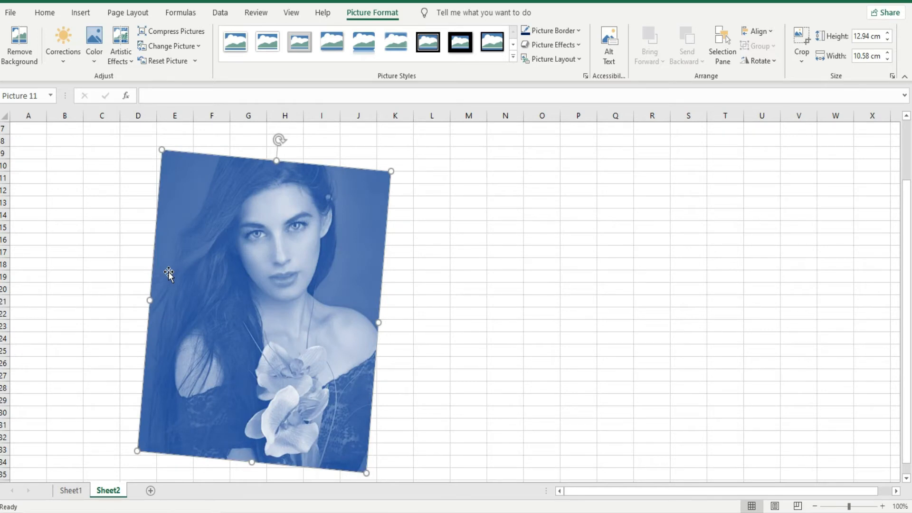
{"action": "left_click", "coordinate": [91, 54]}
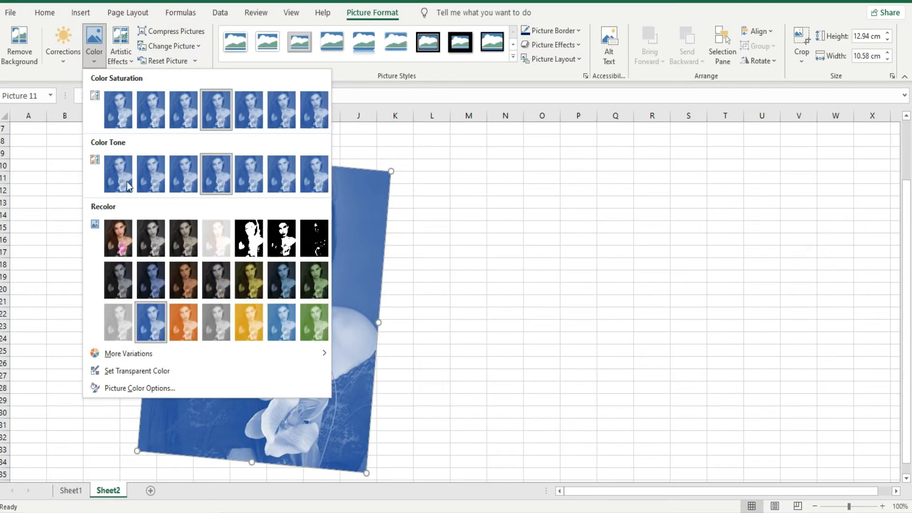
{"action": "left_click", "coordinate": [416, 326]}
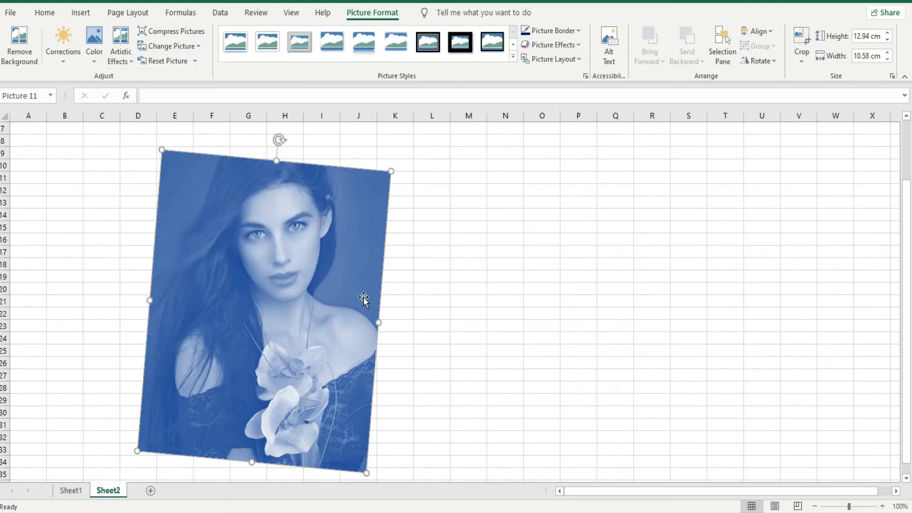
{"action": "key", "text": "ctrl+z"}
{"action": "left_click", "coordinate": [121, 59]}
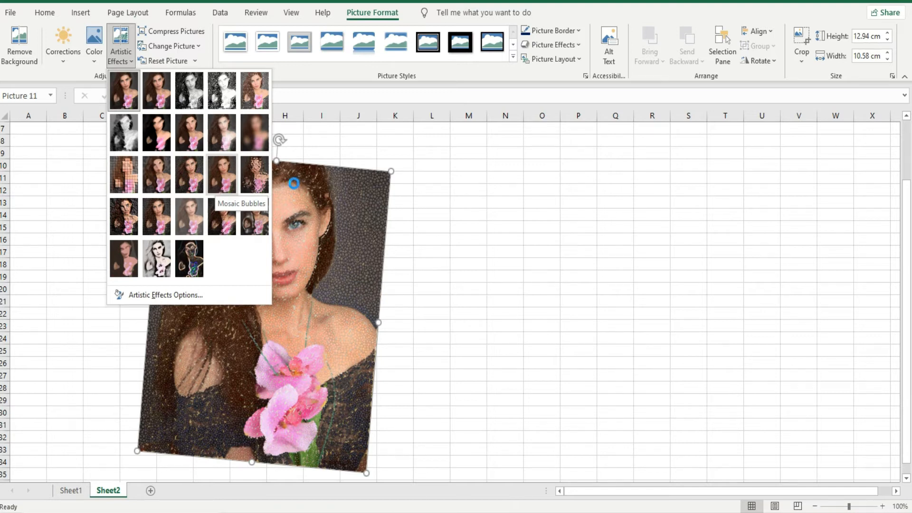
{"action": "left_click", "coordinate": [466, 218]}
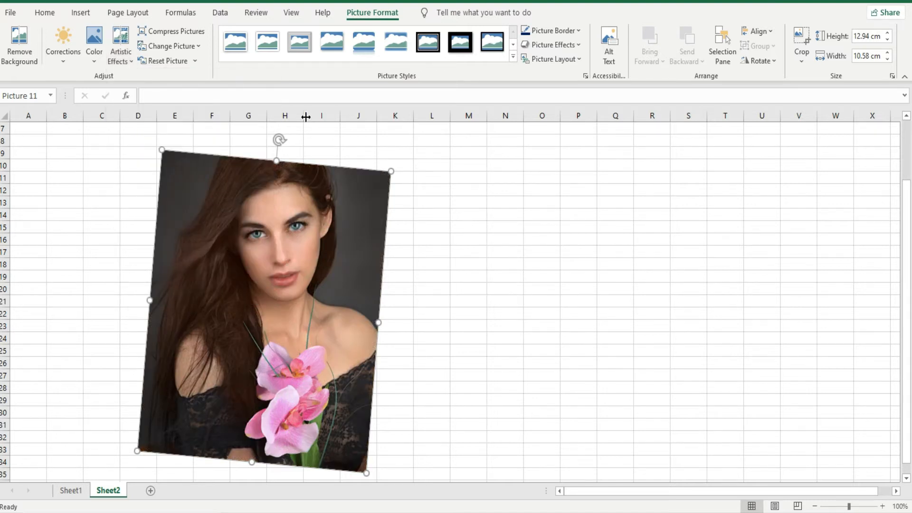
{"action": "left_click", "coordinate": [191, 47]}
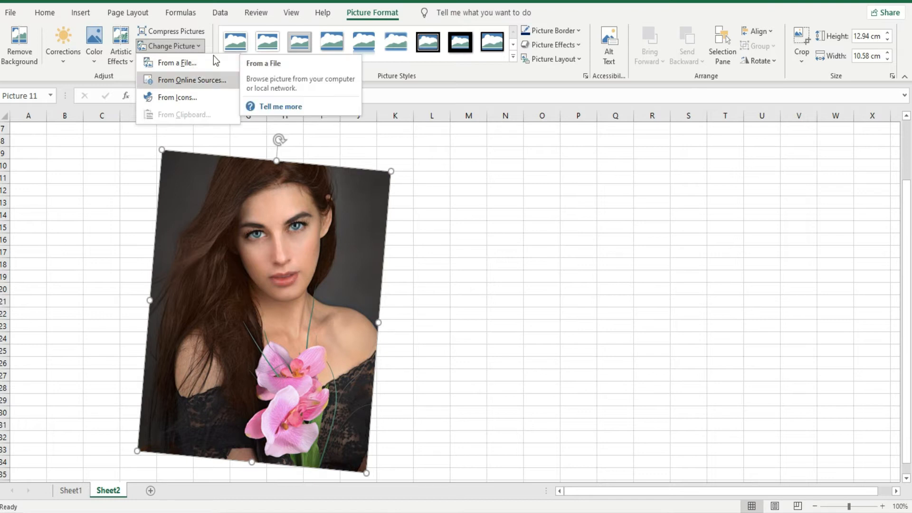
- Apply the white picture style with rounded diagonal corners and recolor the picture border light blue
{"action": "left_click", "coordinate": [512, 61]}
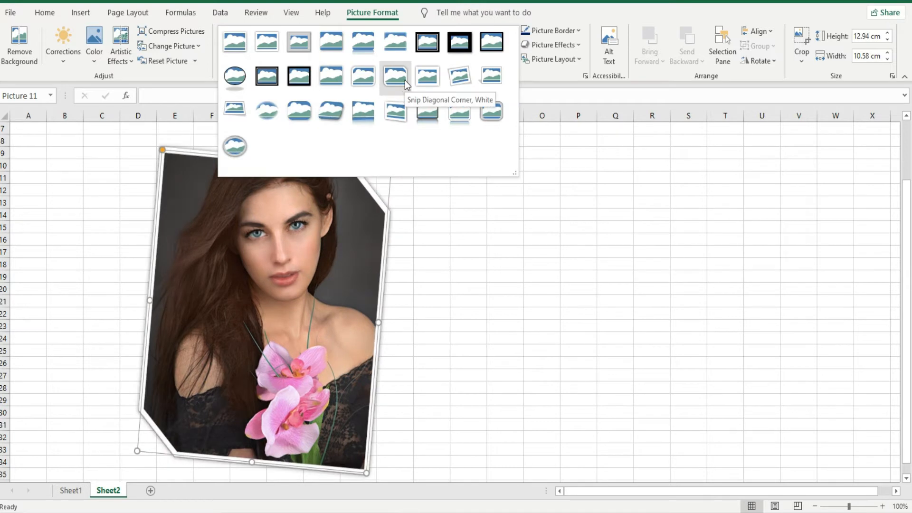
{"action": "left_click", "coordinate": [358, 76]}
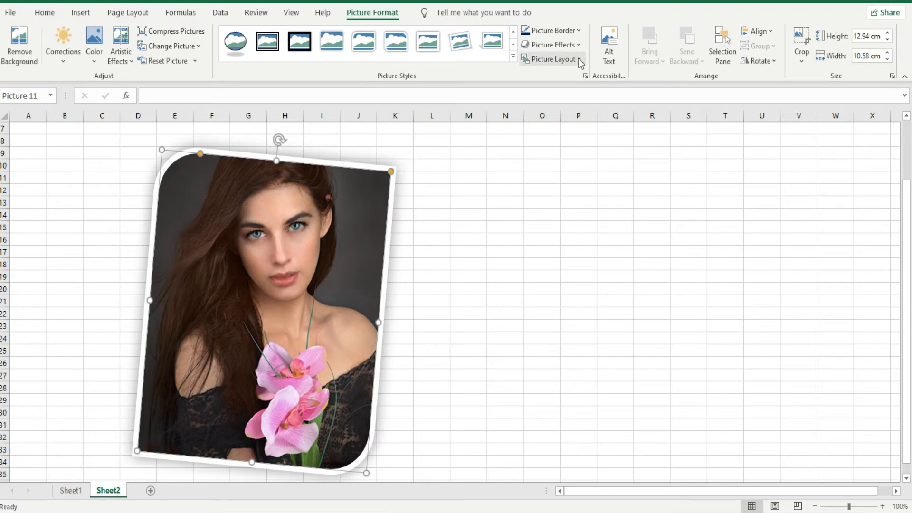
{"action": "left_click", "coordinate": [582, 32]}
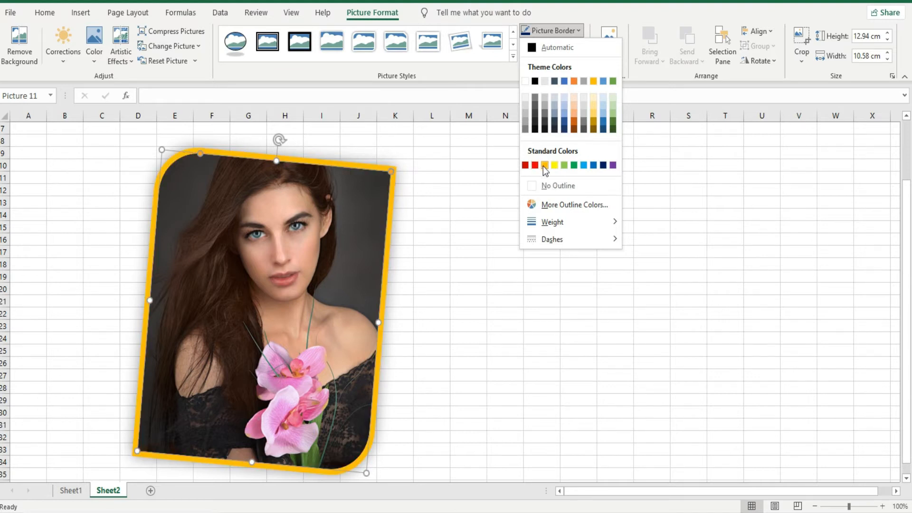
{"action": "left_click", "coordinate": [582, 167]}
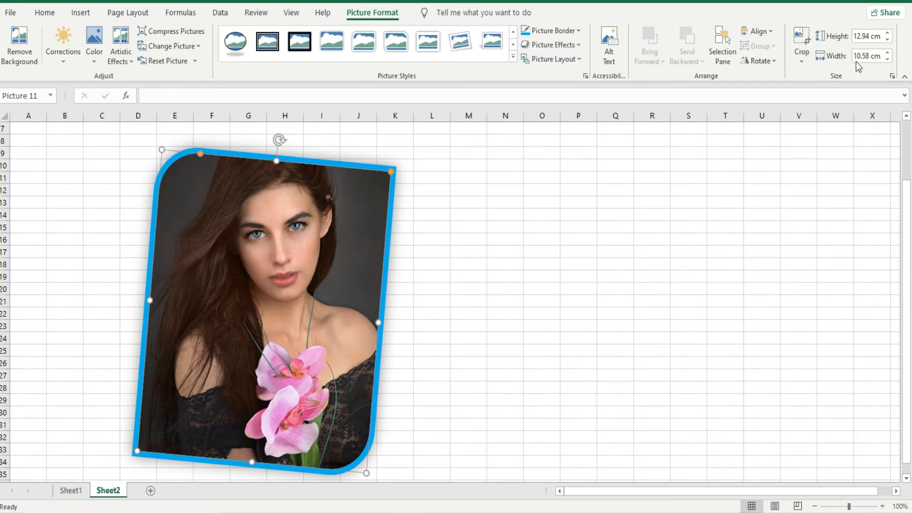
- Try cropping the picture to the heart shape and undo the crop
{"action": "left_click", "coordinate": [801, 60]}
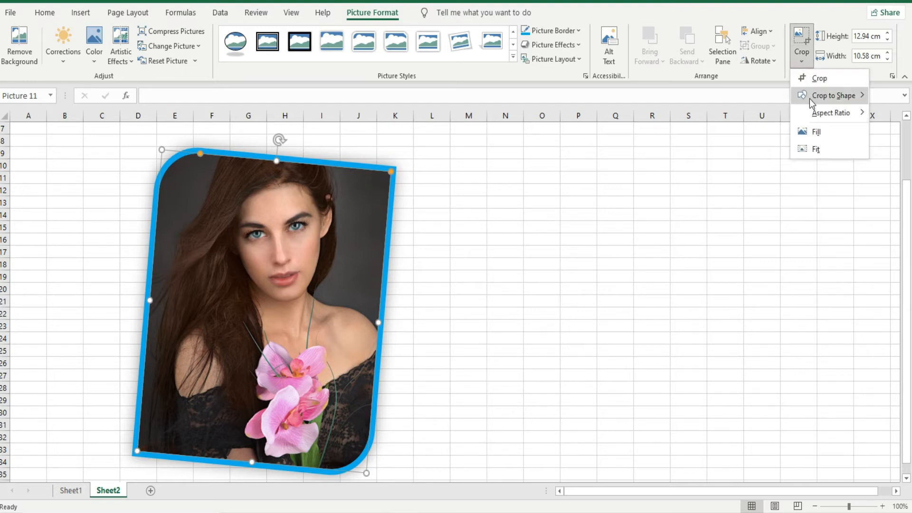
{"action": "mouse_move", "coordinate": [810, 99]}
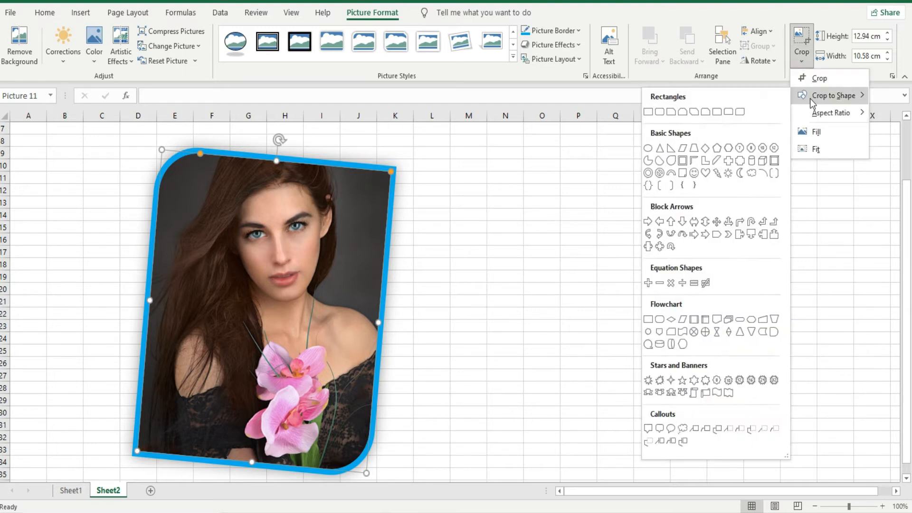
{"action": "left_click", "coordinate": [705, 173]}
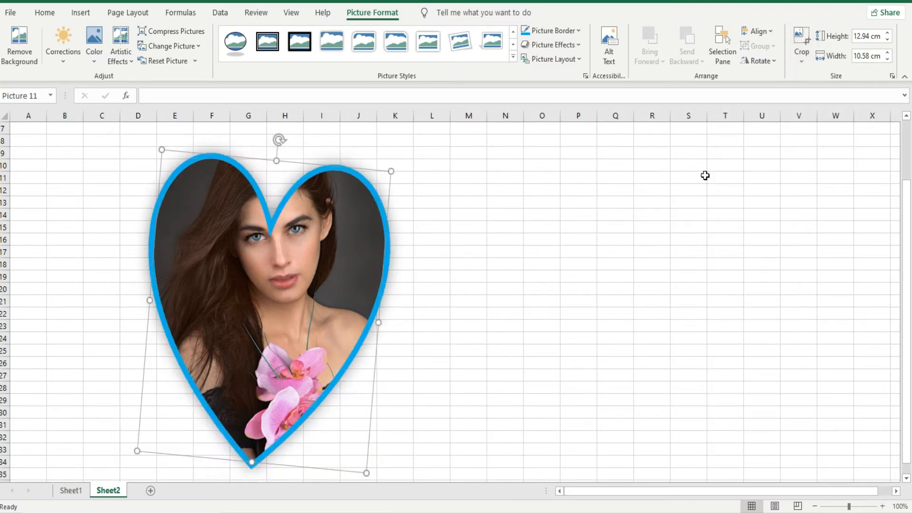
{"action": "key", "text": "ctrl+z"}
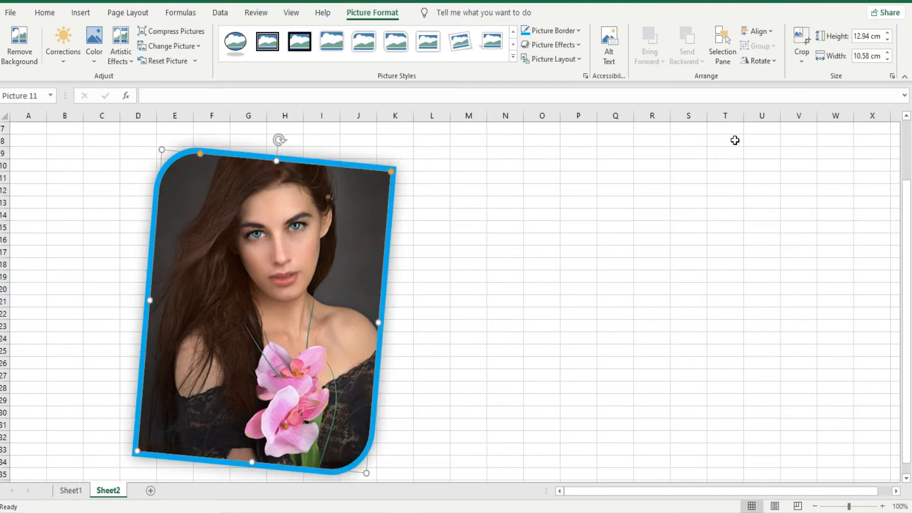
- Adjust the lower crop edge of the picture to a height of about 12.98 cm and finish cropping
{"action": "left_click", "coordinate": [800, 67]}
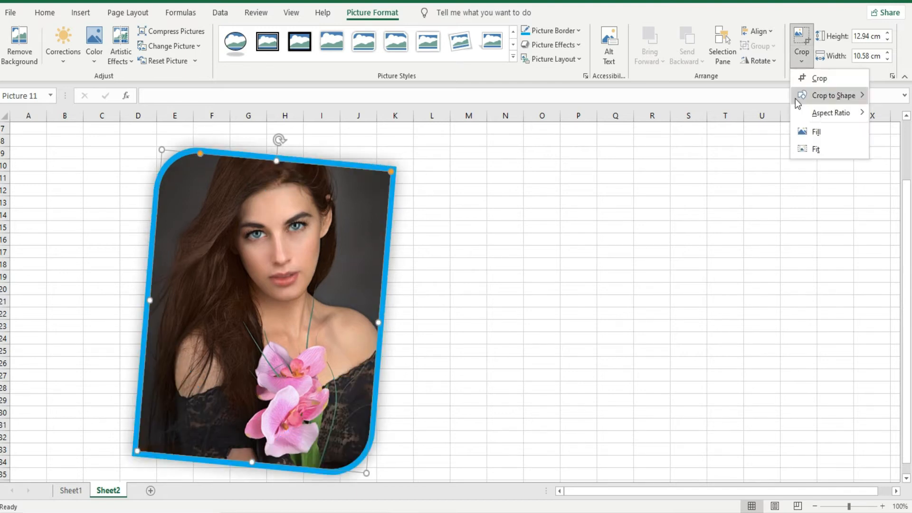
{"action": "mouse_move", "coordinate": [795, 99]}
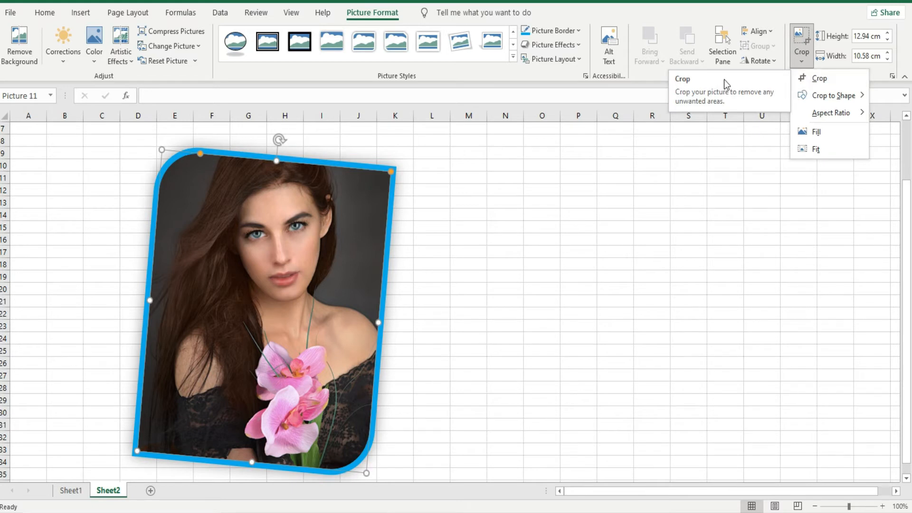
{"action": "left_click", "coordinate": [816, 79]}
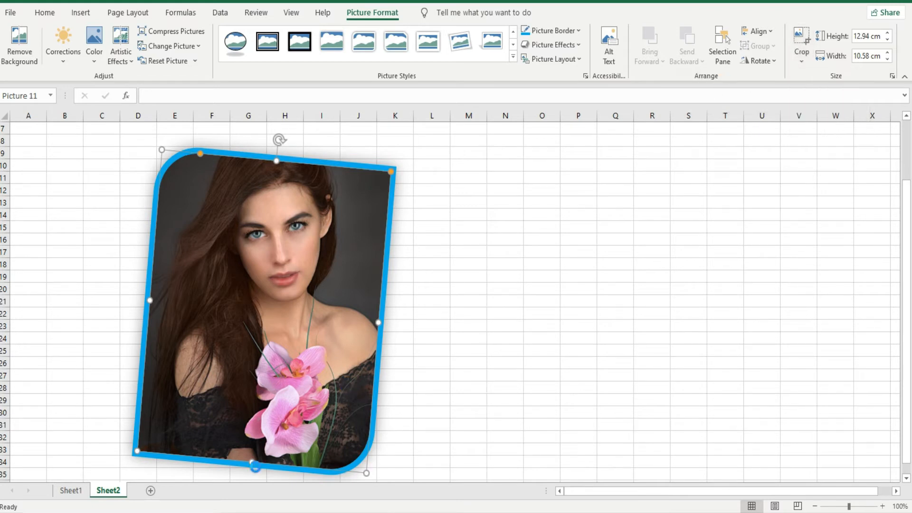
{"action": "mouse_move", "coordinate": [251, 461]}
{"action": "left_mouse_down"}
{"action": "mouse_move", "coordinate": [275, 323]}
{"action": "mouse_move", "coordinate": [262, 463]}
{"action": "left_mouse_up"}
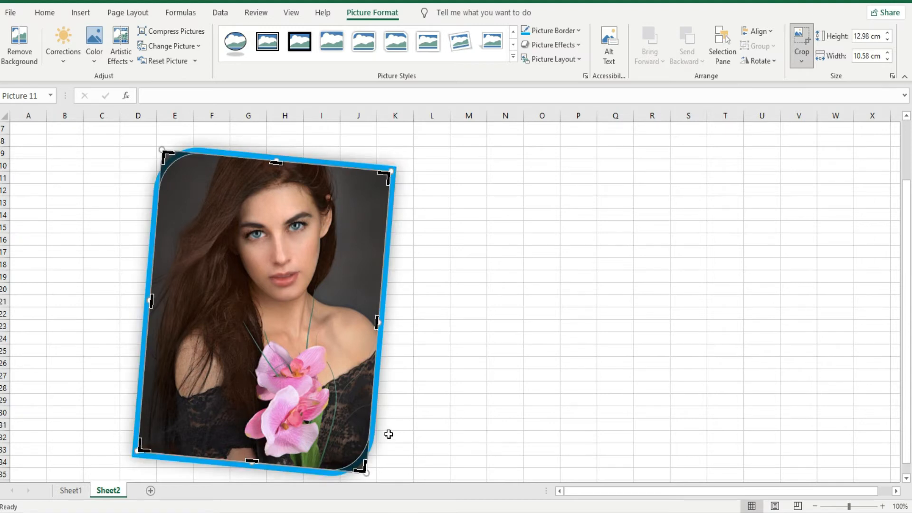
{"action": "left_click", "coordinate": [467, 336]}
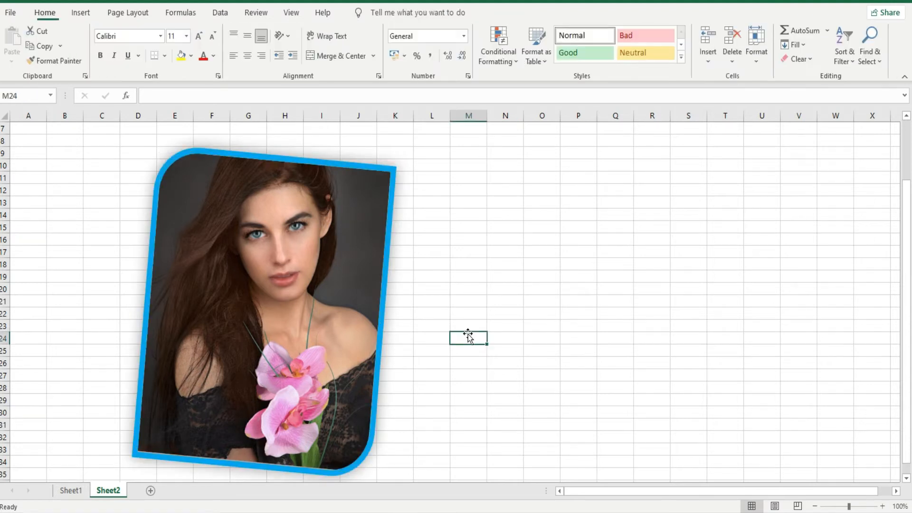
- Move the picture to the left so that it starts in column A
{"action": "left_click", "coordinate": [366, 317]}
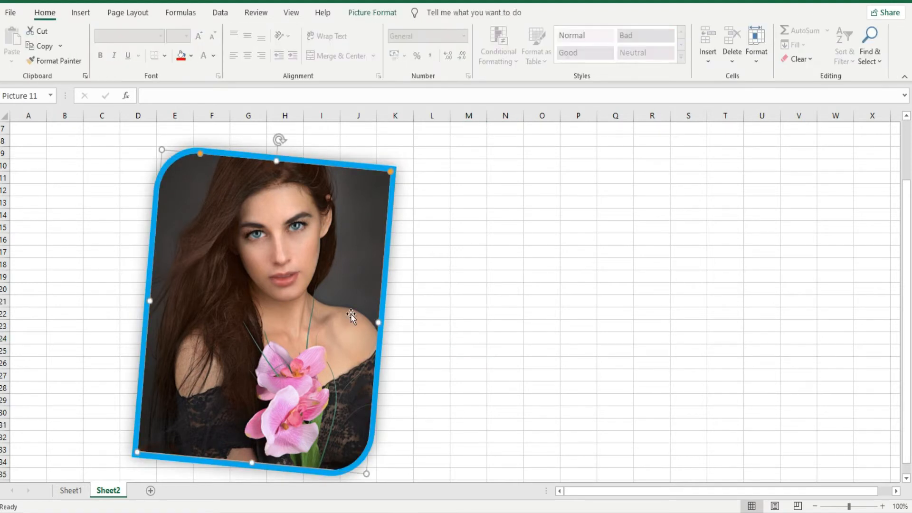
{"action": "left_click", "coordinate": [81, 13]}
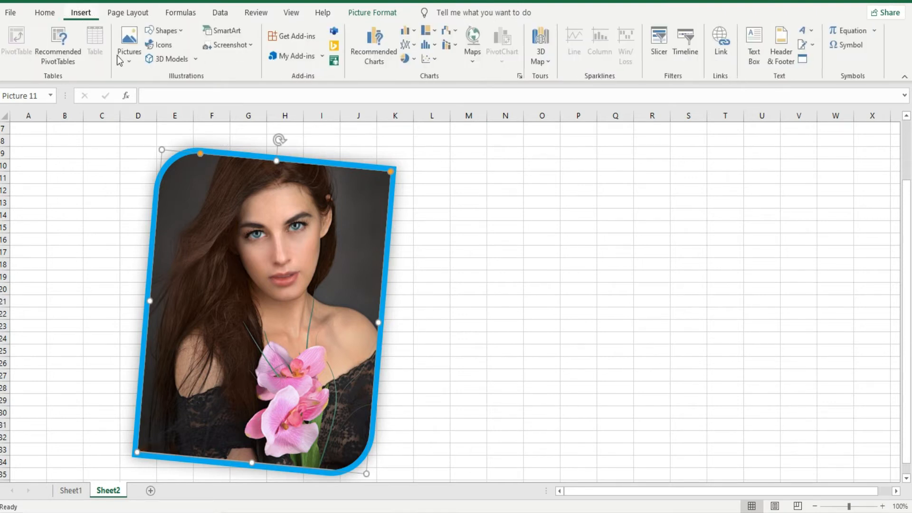
{"action": "left_click", "coordinate": [121, 62]}
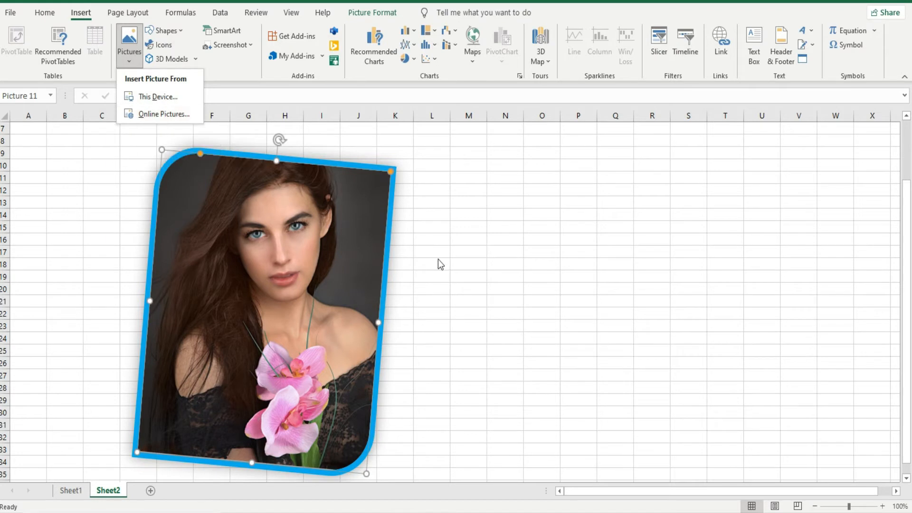
{"action": "left_click", "coordinate": [438, 260]}
{"action": "left_click_drag", "start_coordinate": [331, 271], "coordinate": [225, 260]}
- Open the online picture search for insertion and show the Flower category
{"action": "left_click", "coordinate": [131, 67]}
{"action": "left_click", "coordinate": [149, 114]}
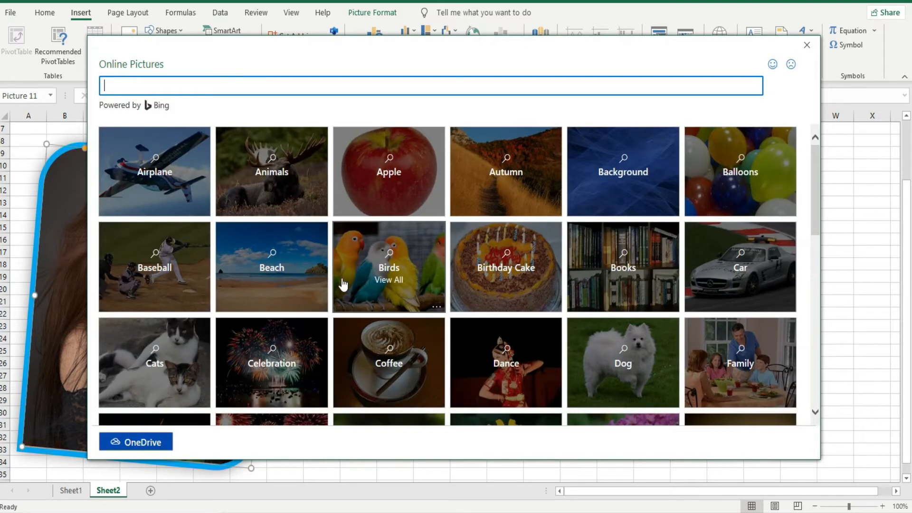
{"action": "scroll", "coordinate": [342, 285], "scroll_direction": "down", "scroll_amount": 4}
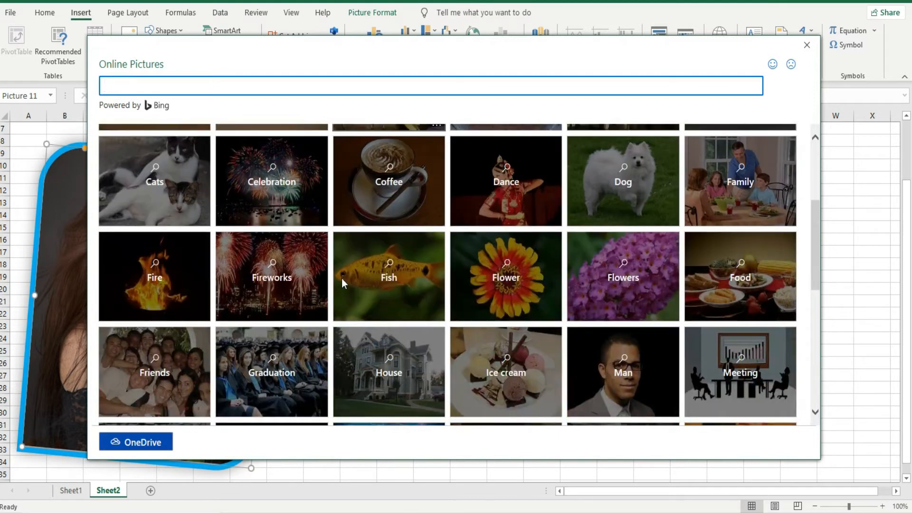
{"action": "scroll", "coordinate": [341, 279], "scroll_direction": "down", "scroll_amount": 1}
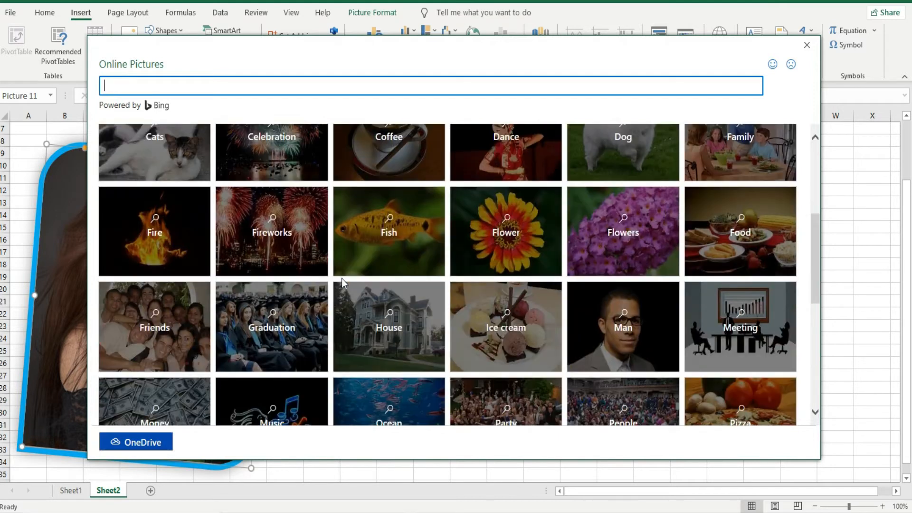
{"action": "left_click", "coordinate": [496, 242]}
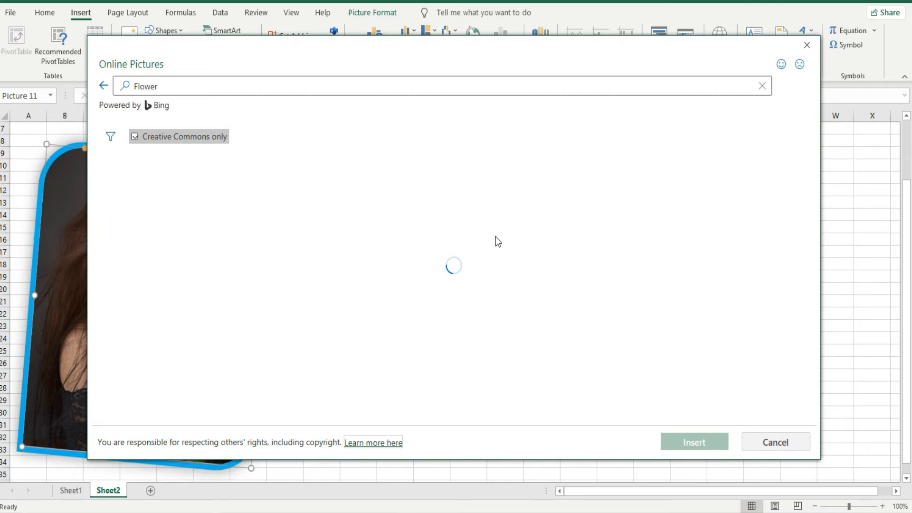
- Insert the pink-purple daisy with the dark centre and blurred green background from the Flower pictures
{"action": "scroll", "coordinate": [587, 313], "scroll_direction": "down", "scroll_amount": 3}
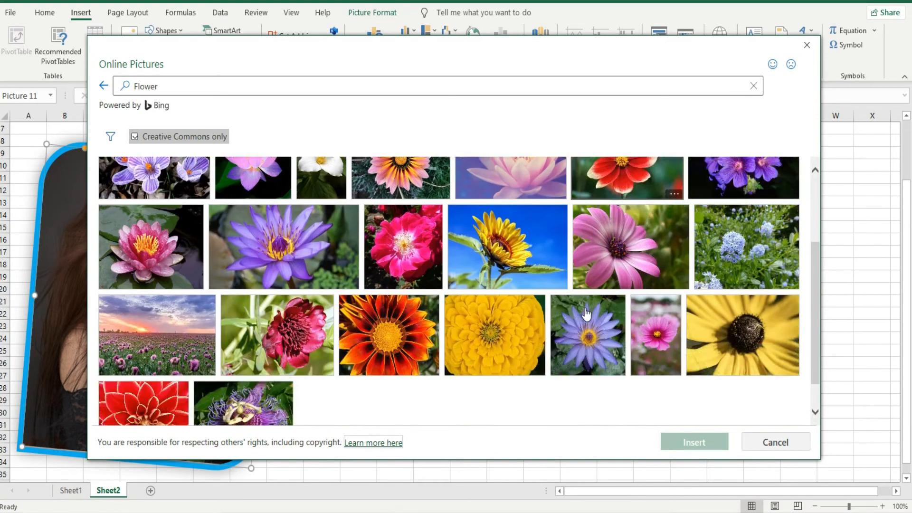
{"action": "scroll", "coordinate": [586, 314], "scroll_direction": "down", "scroll_amount": 1}
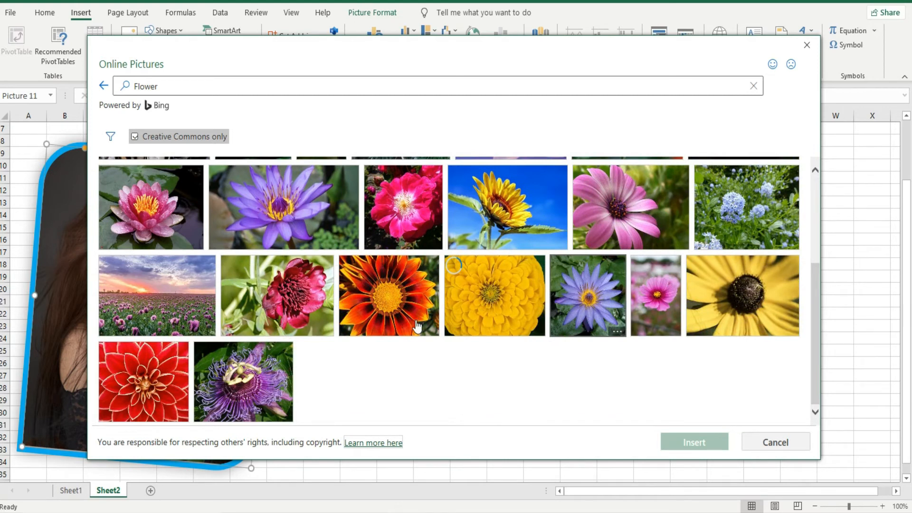
{"action": "scroll", "coordinate": [336, 305], "scroll_direction": "up", "scroll_amount": 4}
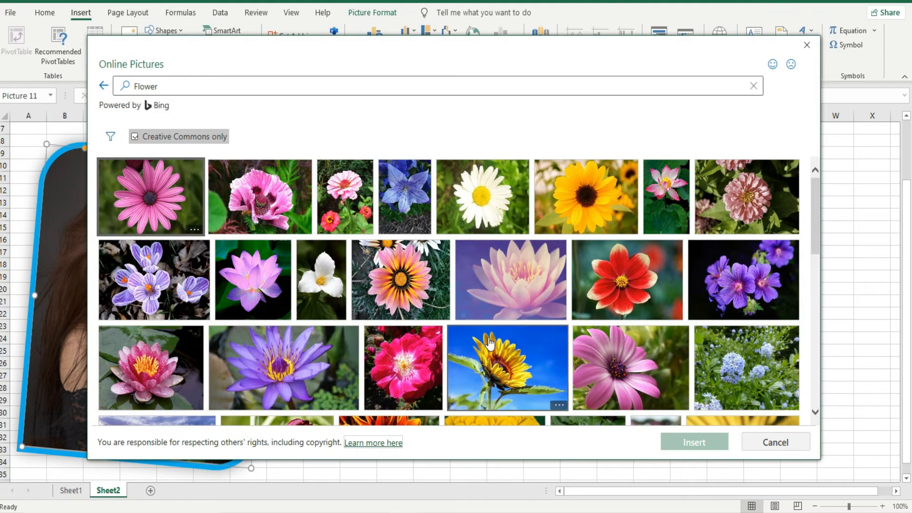
{"action": "scroll", "coordinate": [634, 361], "scroll_direction": "down", "scroll_amount": 1}
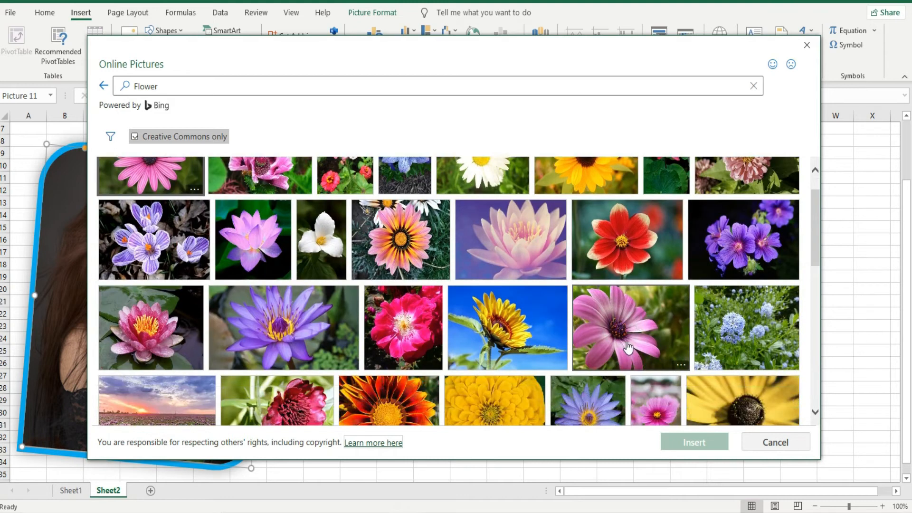
{"action": "scroll", "coordinate": [629, 348], "scroll_direction": "up", "scroll_amount": 1}
{"action": "left_click", "coordinate": [644, 366]}
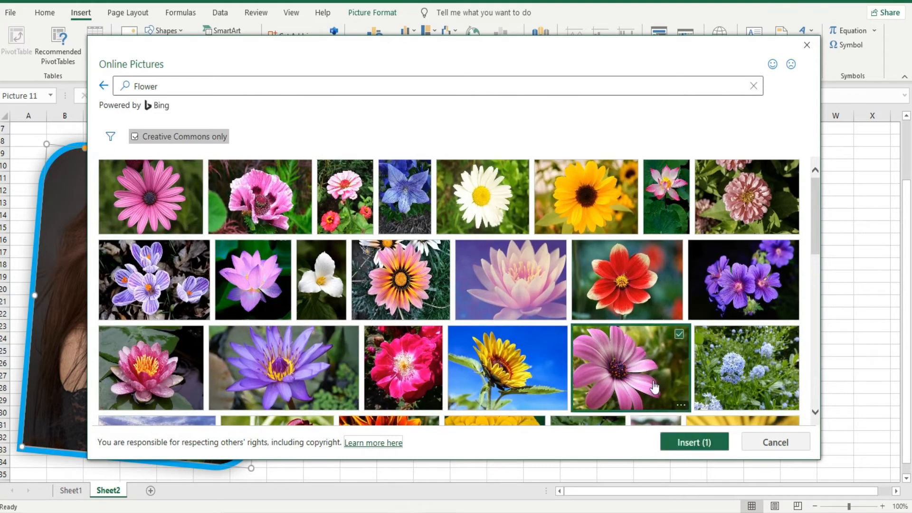
{"action": "left_click", "coordinate": [687, 443]}
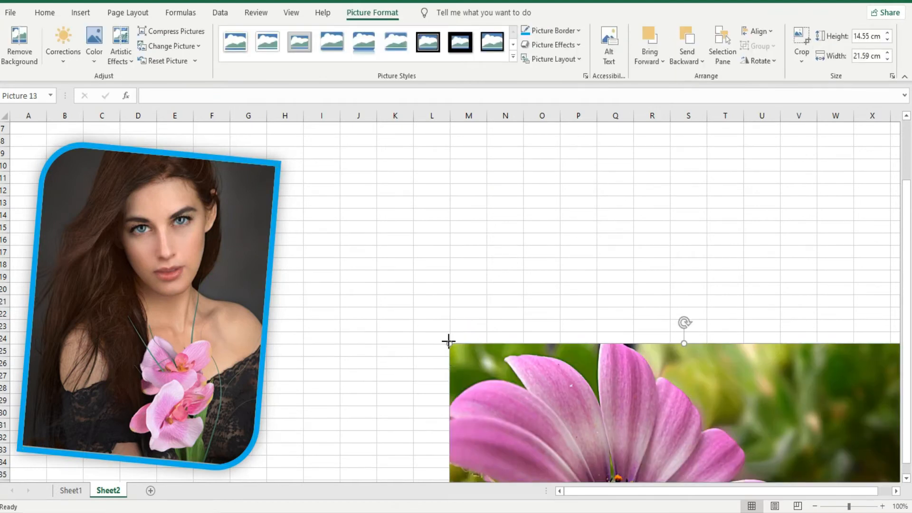
- Shrink the flower picture proportionally to about 8.58 cm high by 12.73 cm wide and move it into the empty area beside the portrait
{"action": "left_click_drag", "start_coordinate": [449, 341], "coordinate": [548, 413]}
{"action": "left_click_drag", "start_coordinate": [641, 437], "coordinate": [435, 191]}
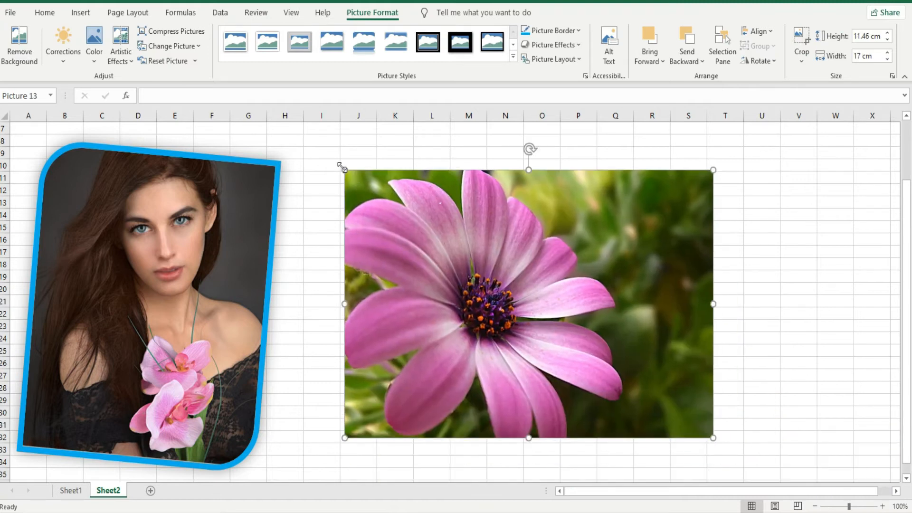
{"action": "left_click_drag", "start_coordinate": [341, 167], "coordinate": [438, 238]}
{"action": "left_click_drag", "start_coordinate": [520, 316], "coordinate": [455, 281]}
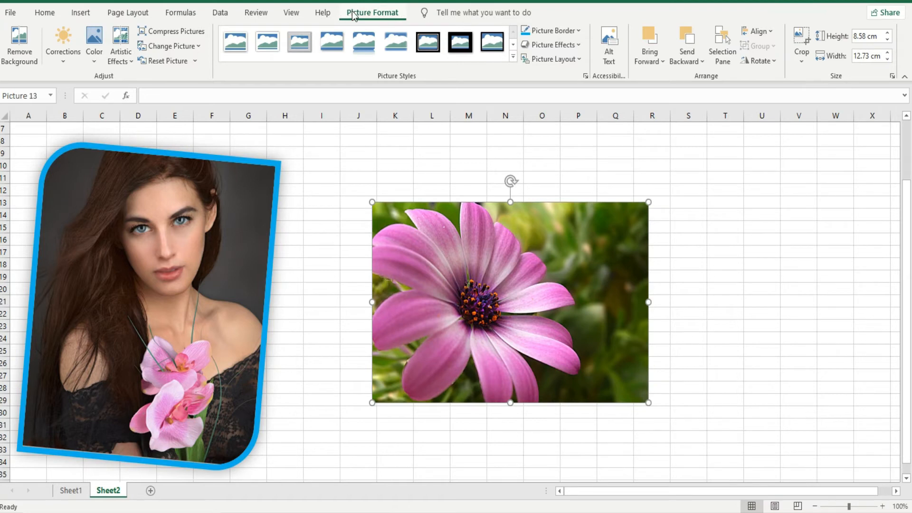
- Apply the white tilted-perspective picture style to the flower picture, move it close beside the portrait's upper part and deselect it
{"action": "left_click", "coordinate": [513, 58]}
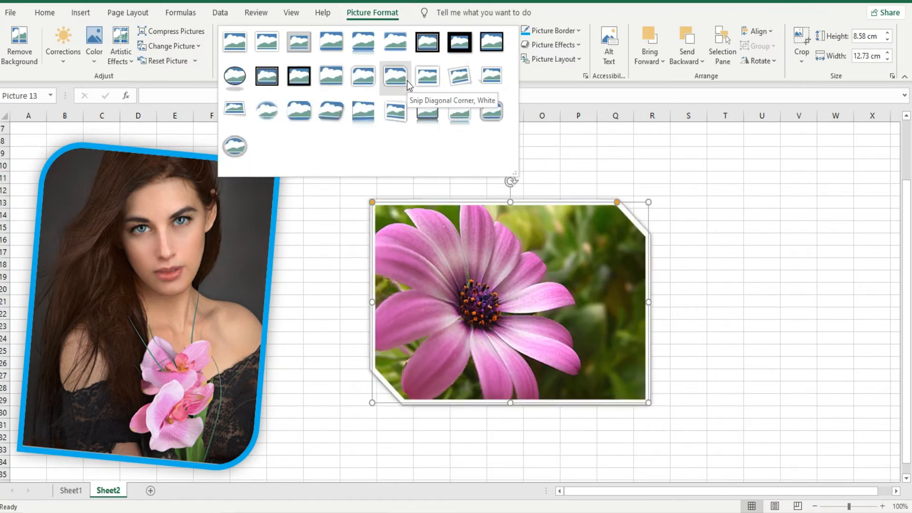
{"action": "left_click", "coordinate": [236, 108]}
{"action": "left_click_drag", "start_coordinate": [494, 283], "coordinate": [423, 218]}
{"action": "left_click", "coordinate": [488, 377]}
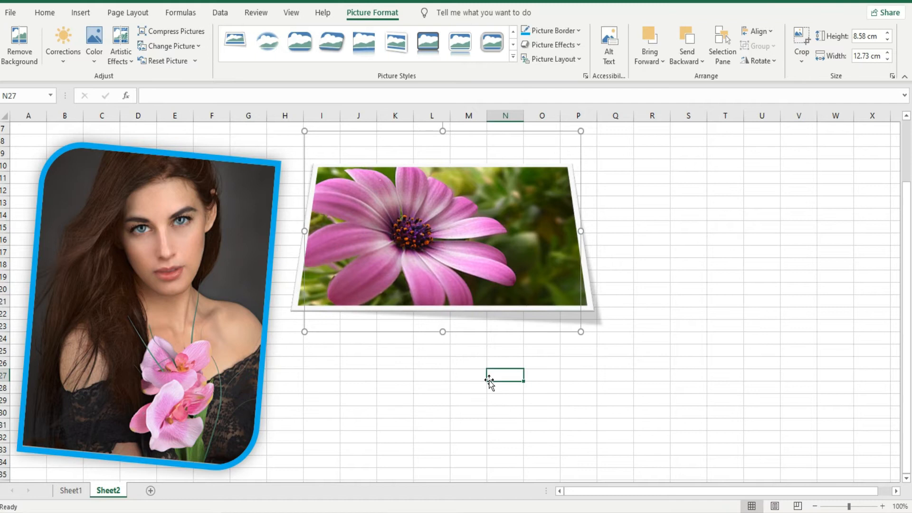
- Choose a block arrow shape for drawing on the sheet
{"action": "left_click", "coordinate": [82, 13]}
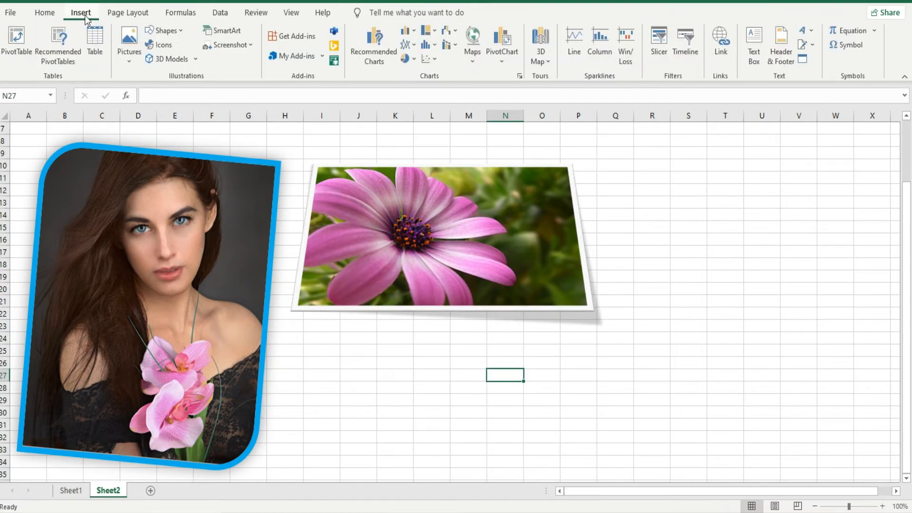
{"action": "left_click", "coordinate": [184, 31]}
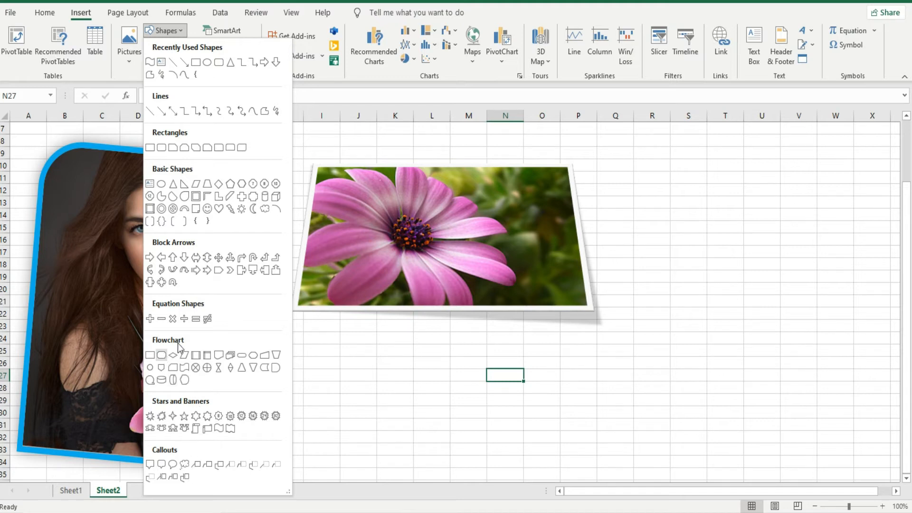
{"action": "left_click", "coordinate": [183, 259]}
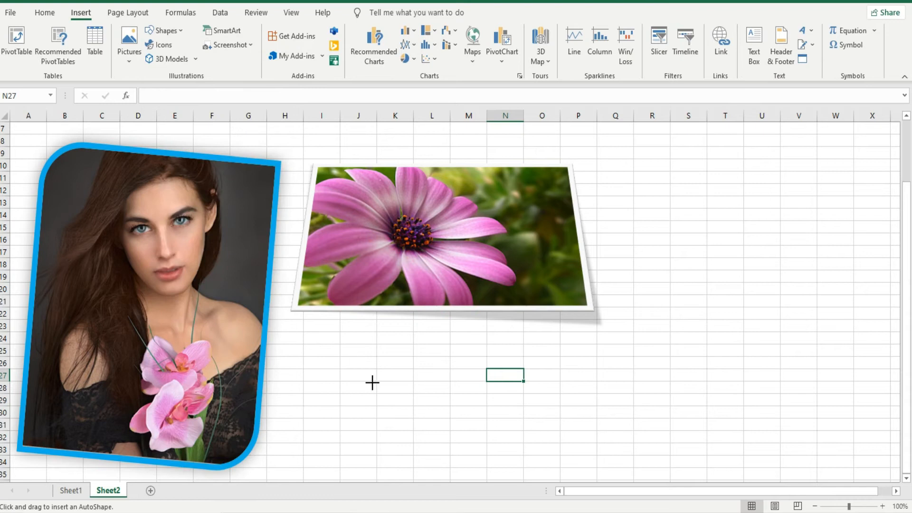
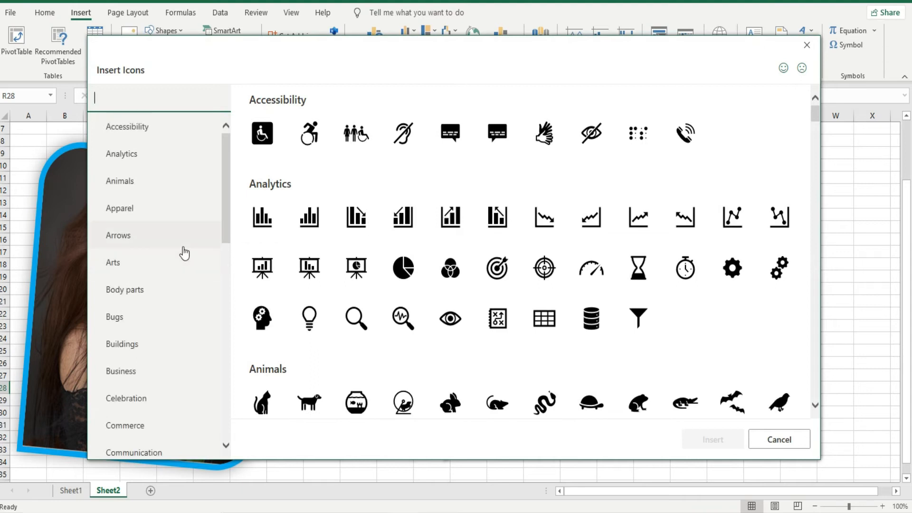
- Browse the icon categories Body parts and Buildings, and insert the open folder icon from the Business group
{"action": "scroll", "coordinate": [200, 261], "scroll_direction": "down", "scroll_amount": 3}
{"action": "scroll", "coordinate": [203, 263], "scroll_direction": "up", "scroll_amount": 3}
{"action": "left_click", "coordinate": [126, 298]}
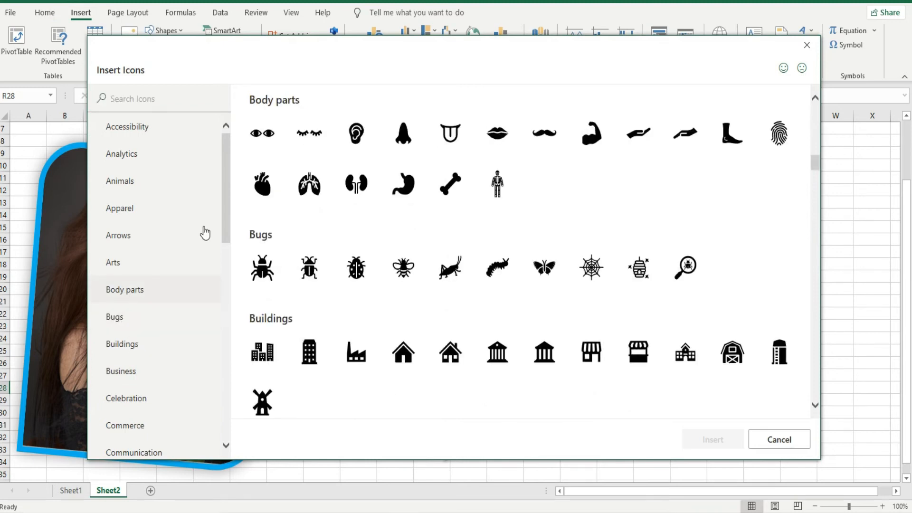
{"action": "left_click", "coordinate": [129, 351]}
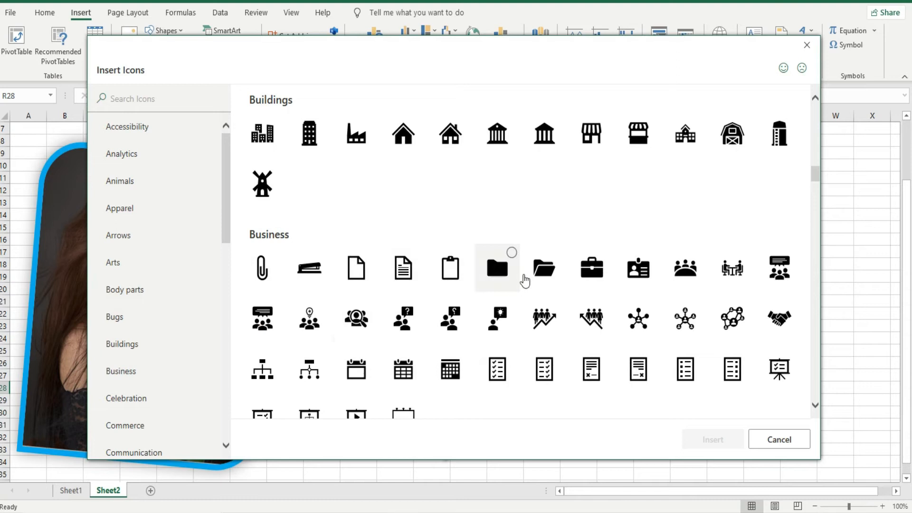
{"action": "left_click", "coordinate": [546, 290]}
{"action": "left_click", "coordinate": [691, 439]}
{"action": "left_click", "coordinate": [548, 284]}
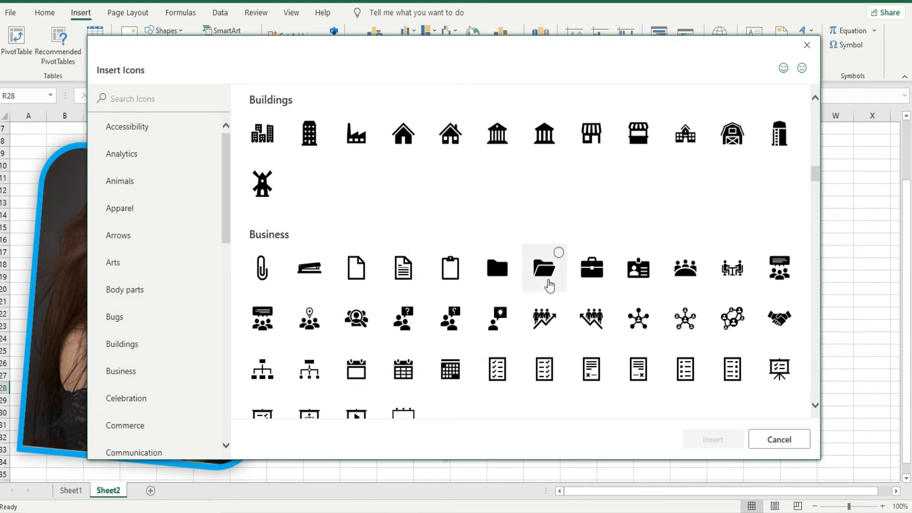
{"action": "left_click", "coordinate": [693, 437]}
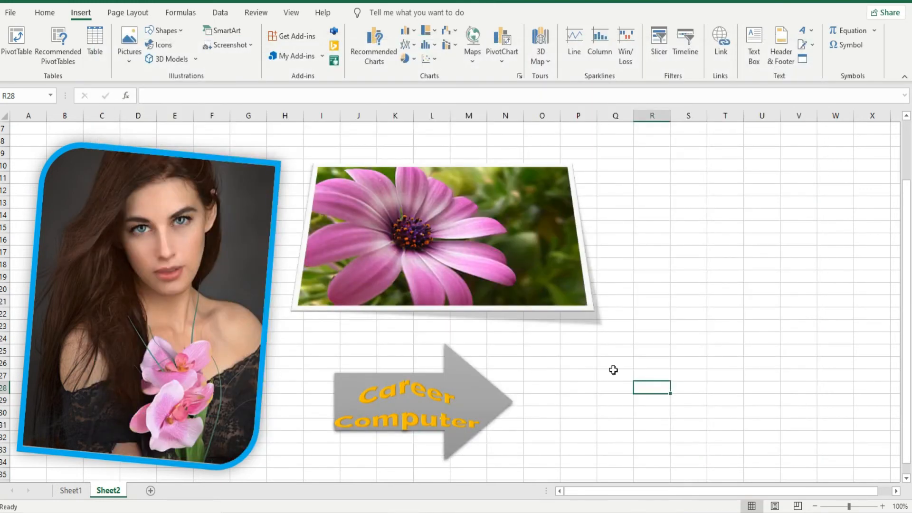
- Rotate the folder icon slightly clockwise and place it to the right of the flower picture
{"action": "left_click_drag", "start_coordinate": [633, 381], "coordinate": [580, 323]}
{"action": "left_click_drag", "start_coordinate": [635, 302], "coordinate": [654, 305]}
{"action": "left_click_drag", "start_coordinate": [688, 350], "coordinate": [701, 248]}
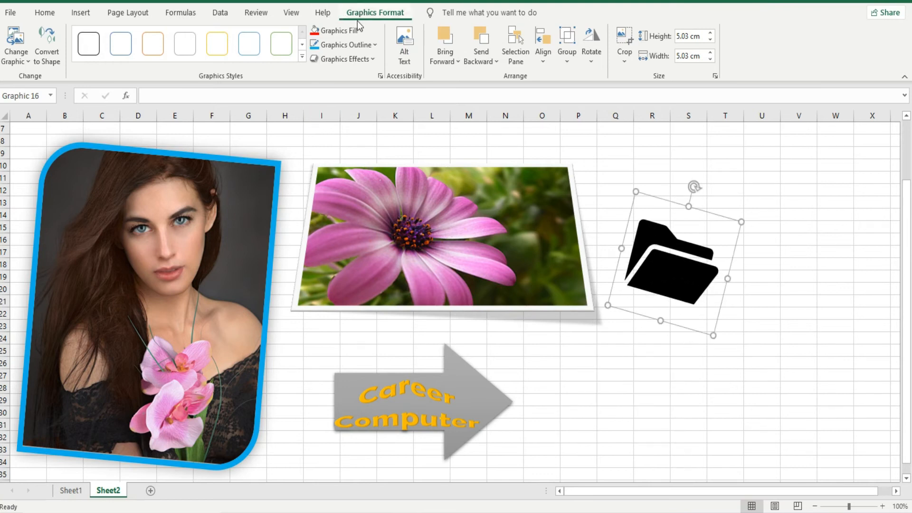
- Apply the preset with orange fill and black outline to the folder icon and check the options for changing the graphic
{"action": "left_click", "coordinate": [299, 56]}
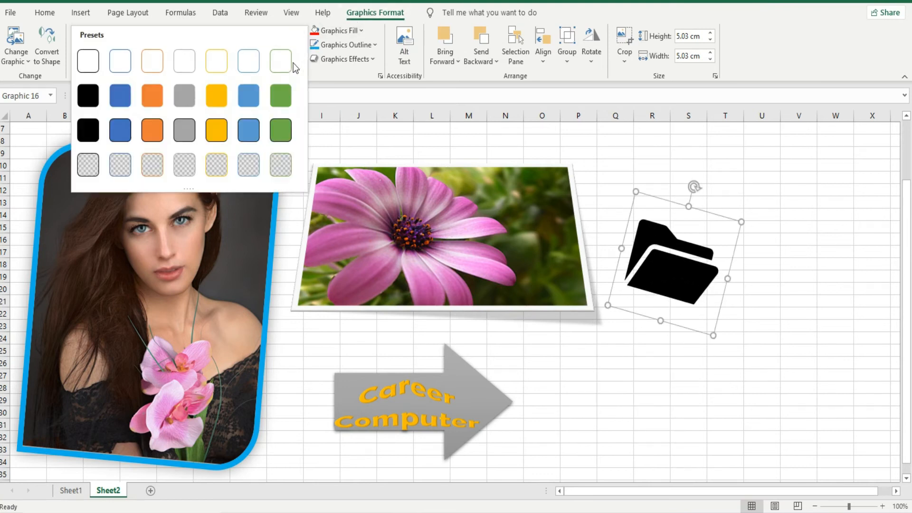
{"action": "left_click", "coordinate": [157, 135]}
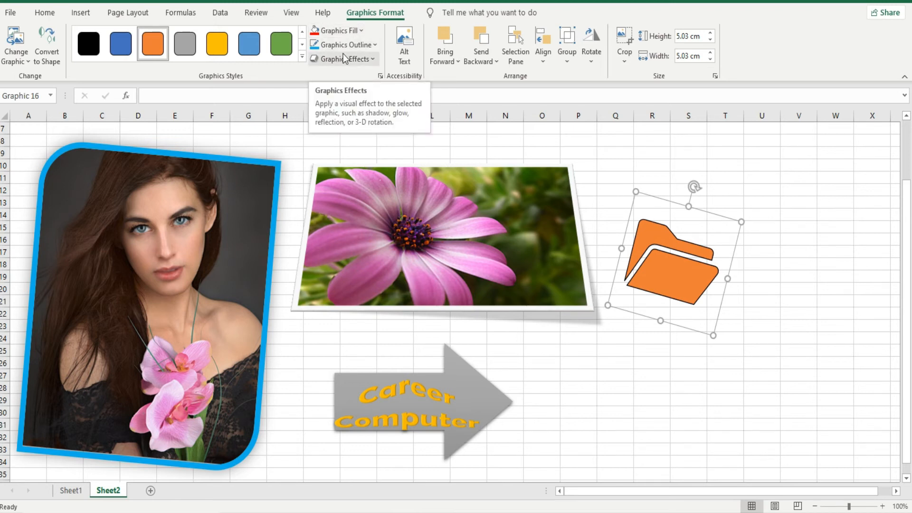
{"action": "left_click", "coordinate": [10, 60]}
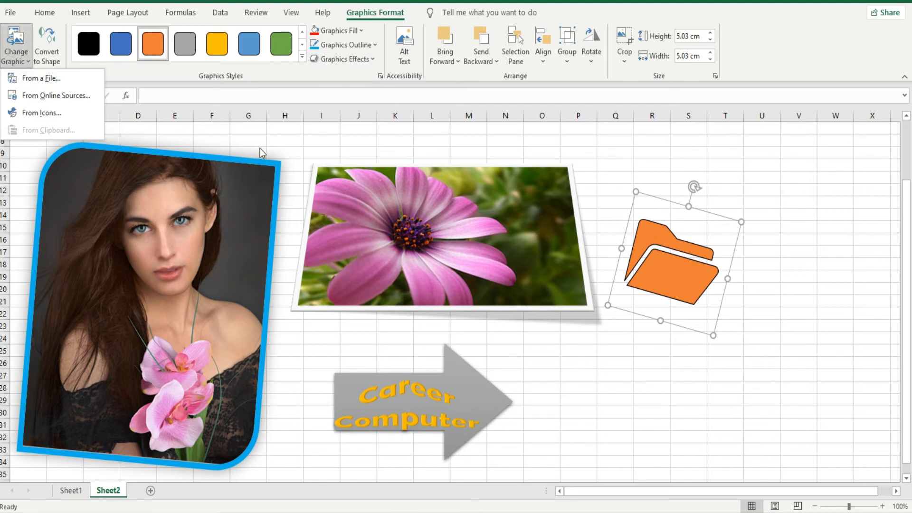
{"action": "left_click", "coordinate": [687, 281]}
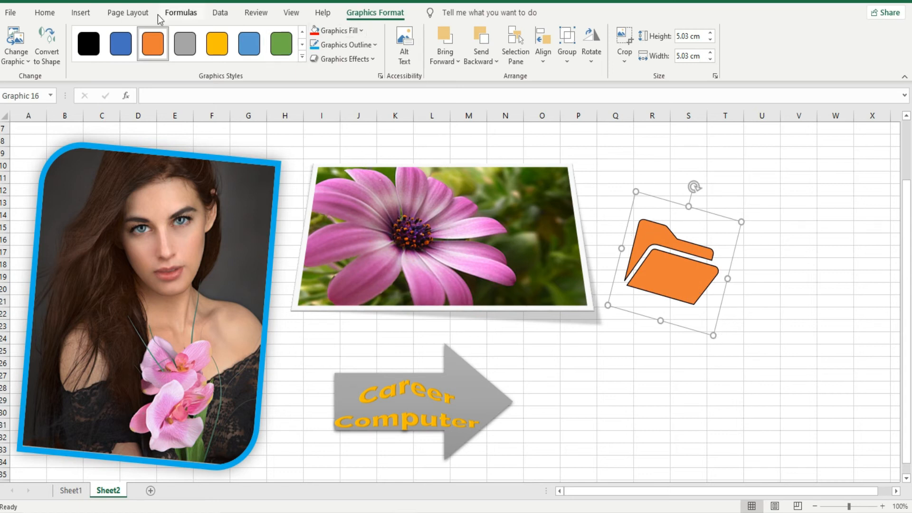
- Open the online 3D model collection and show its Celebrations category
{"action": "left_click", "coordinate": [84, 14]}
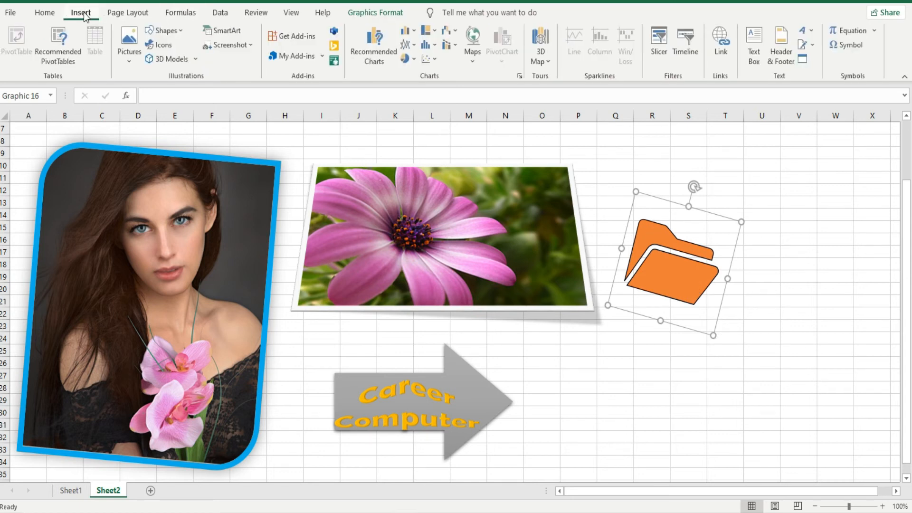
{"action": "left_click", "coordinate": [170, 59]}
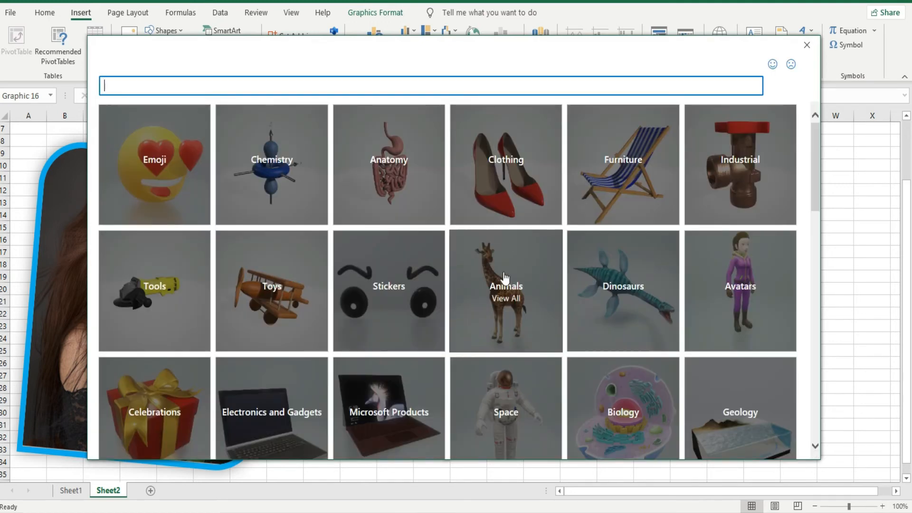
{"action": "scroll", "coordinate": [450, 285], "scroll_direction": "down", "scroll_amount": 3}
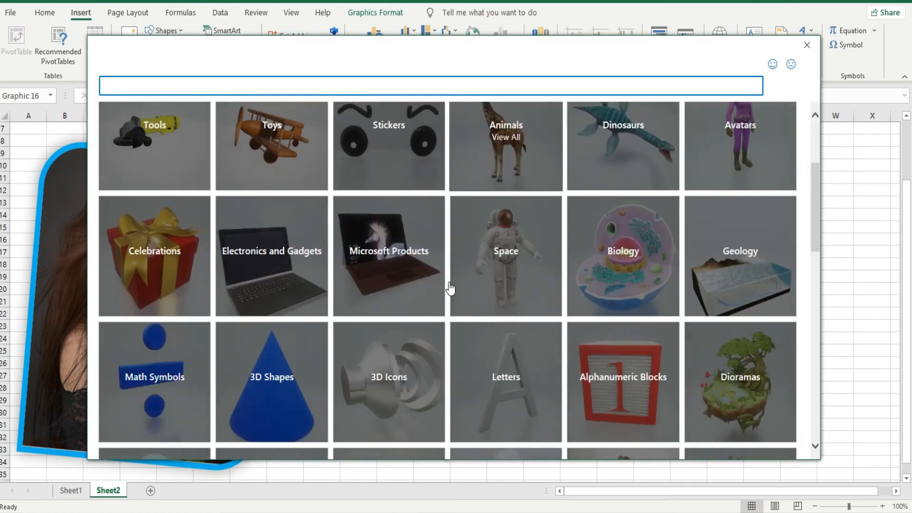
{"action": "left_click", "coordinate": [136, 290]}
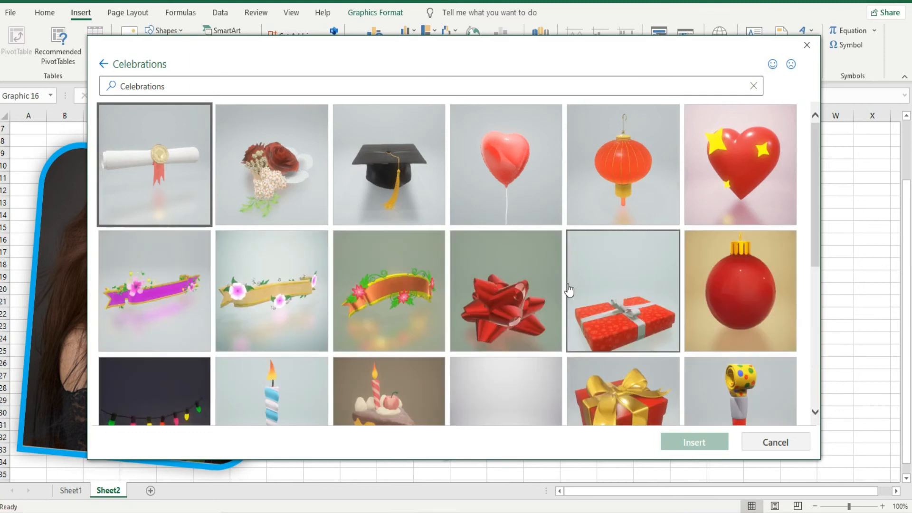
- Insert the 3D model of the red gift box with the gold bow and move it below the folder icon
{"action": "scroll", "coordinate": [566, 288], "scroll_direction": "down", "scroll_amount": 2}
{"action": "scroll", "coordinate": [563, 280], "scroll_direction": "down", "scroll_amount": 2}
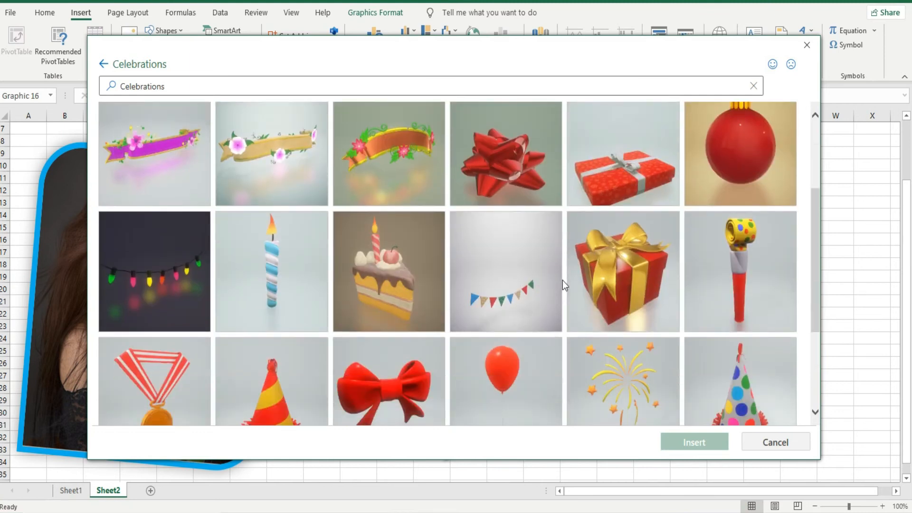
{"action": "left_click", "coordinate": [621, 248]}
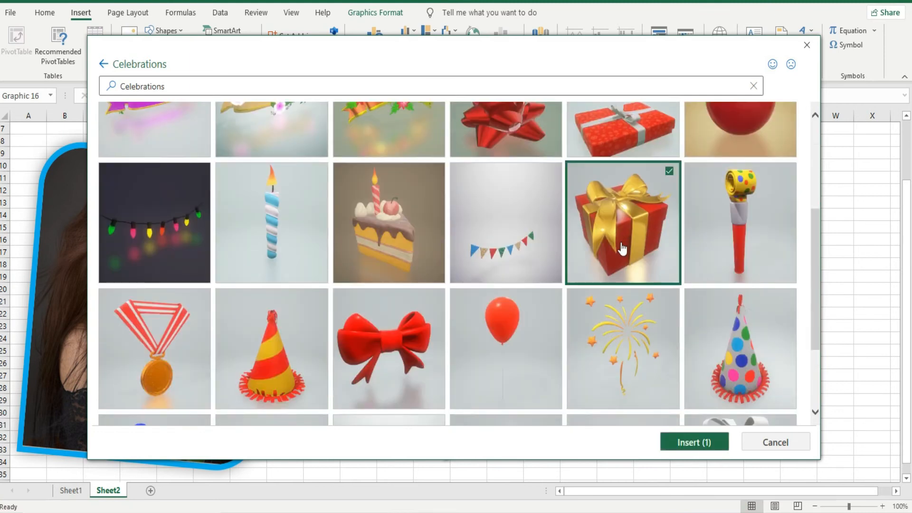
{"action": "left_click", "coordinate": [677, 442]}
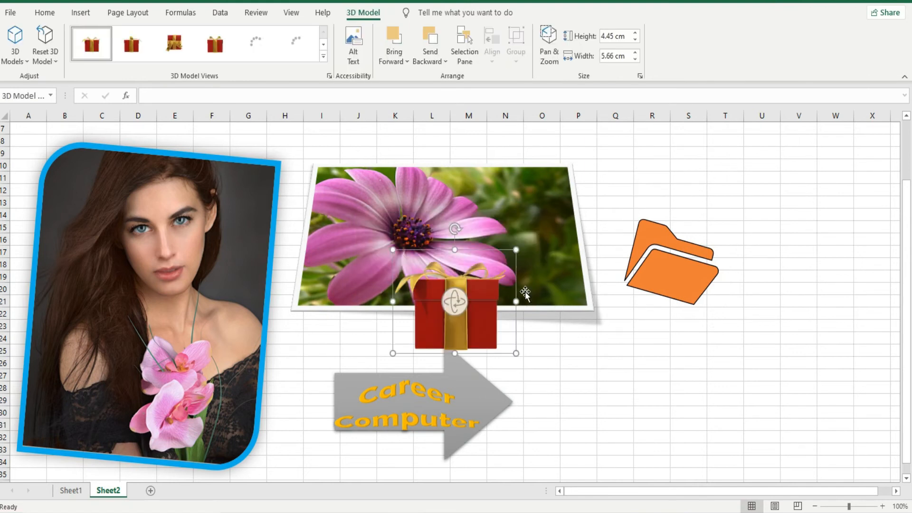
{"action": "left_click_drag", "start_coordinate": [474, 310], "coordinate": [611, 394]}
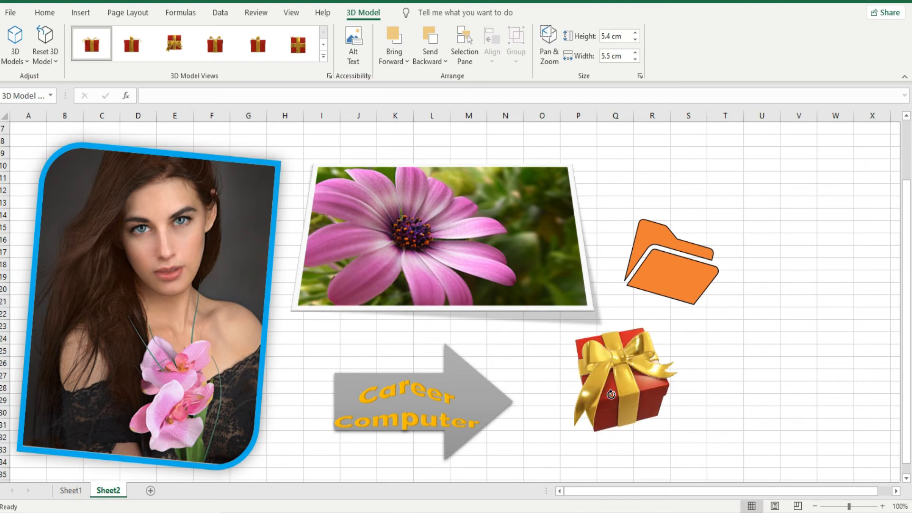
- Switch the red gift box 3D model to the preset view that shows it at an angle with two front sides
{"action": "left_click", "coordinate": [323, 56]}
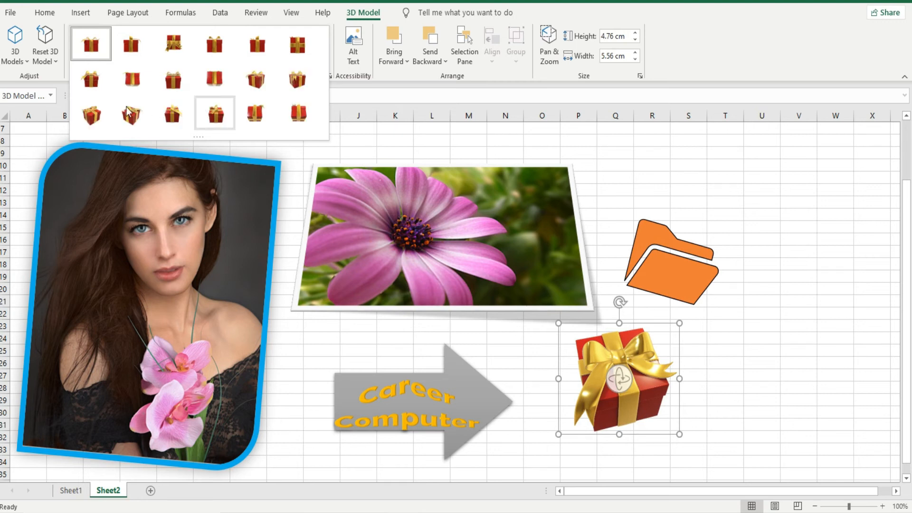
{"action": "left_click", "coordinate": [131, 116]}
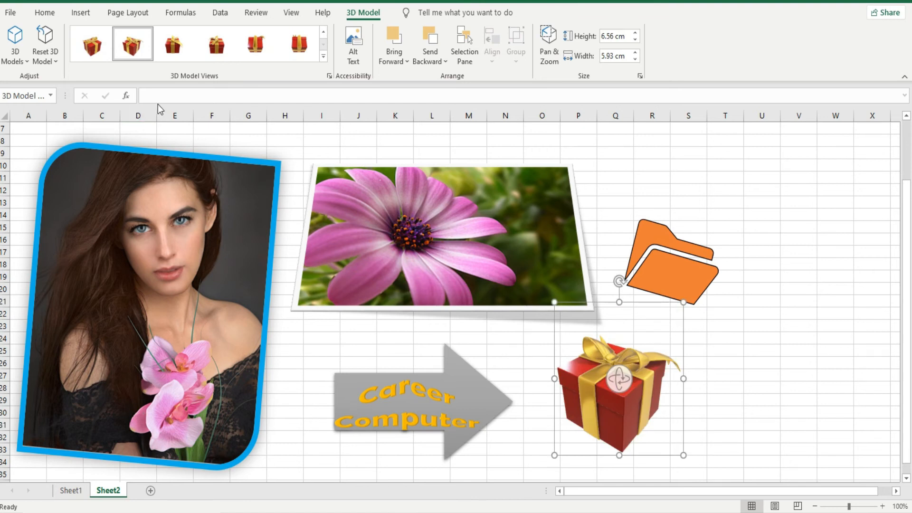
{"action": "left_click", "coordinate": [740, 381]}
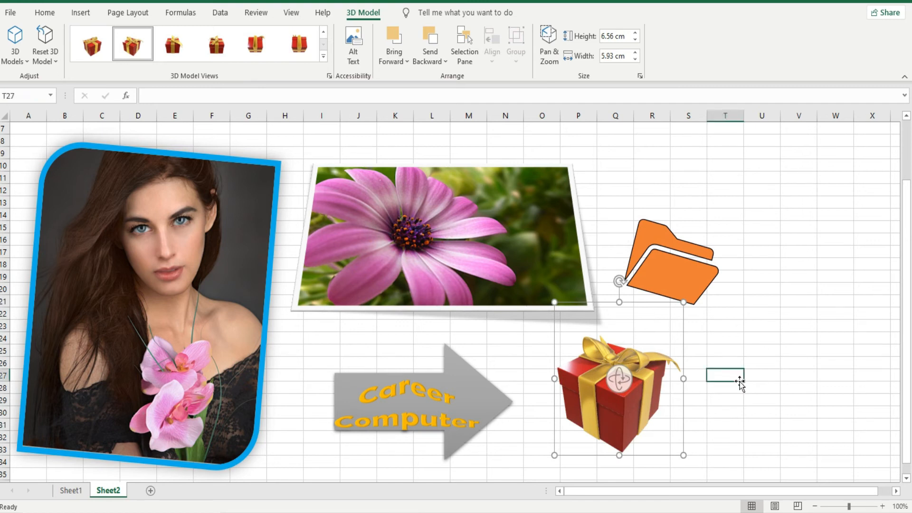
- Delete all illustrations from Sheet2: the Career Computer arrow, flower picture, gift box model, folder icon and portrait picture
{"action": "left_click", "coordinate": [86, 14]}
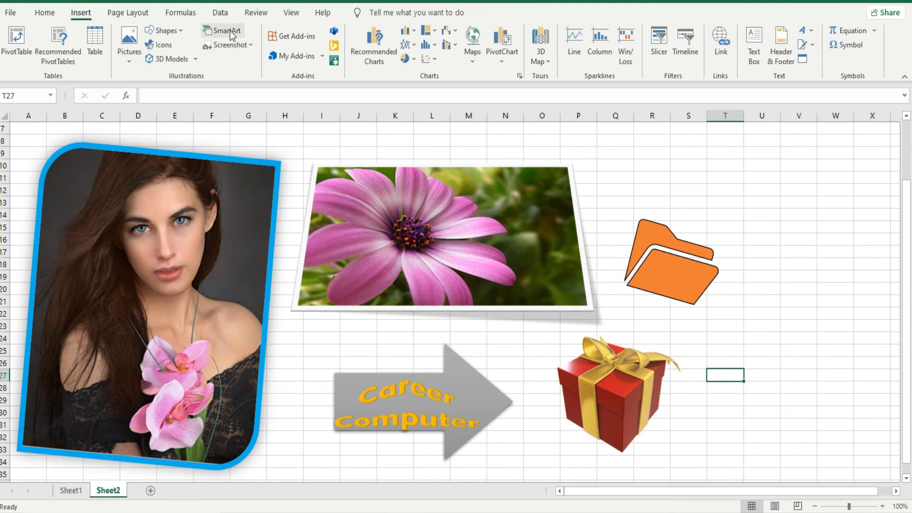
{"action": "left_click", "coordinate": [450, 395]}
{"action": "left_click", "coordinate": [495, 347]}
{"action": "key", "text": "Delete"}
{"action": "left_click", "coordinate": [513, 307]}
{"action": "key", "text": "Delete"}
{"action": "left_click", "coordinate": [587, 394]}
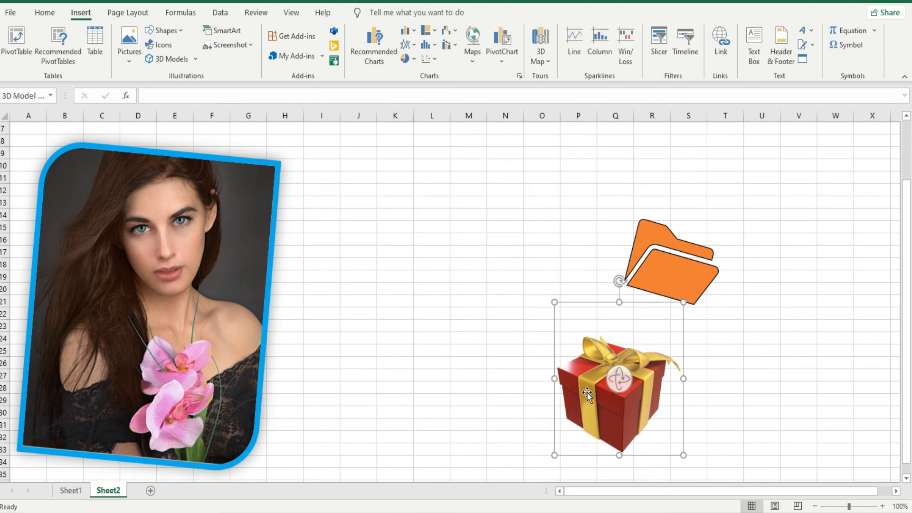
{"action": "key", "text": "Delete"}
{"action": "left_click", "coordinate": [665, 271]}
{"action": "key", "text": "Delete"}
{"action": "left_click", "coordinate": [243, 283]}
{"action": "key", "text": "Delete"}
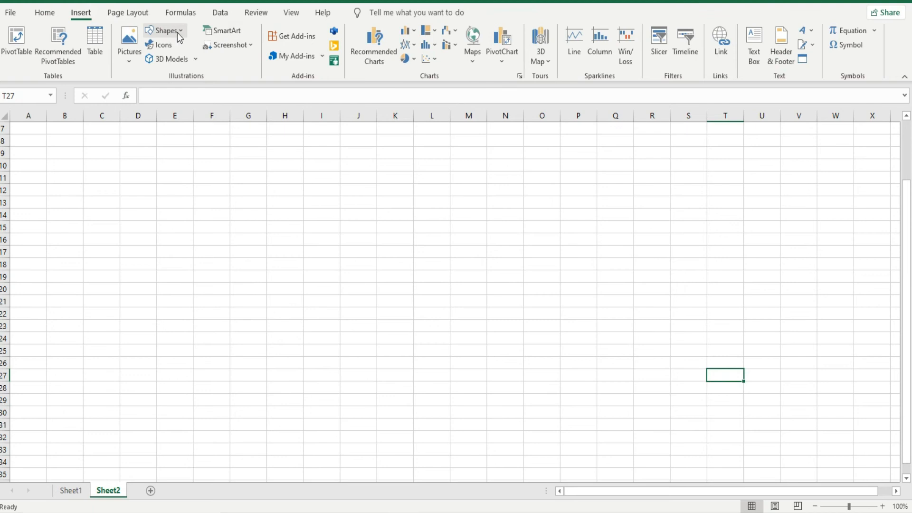
- Insert a Basic Cycle SmartArt graphic and enlarge its frame to reach column Q and row 32
{"action": "left_click", "coordinate": [207, 35]}
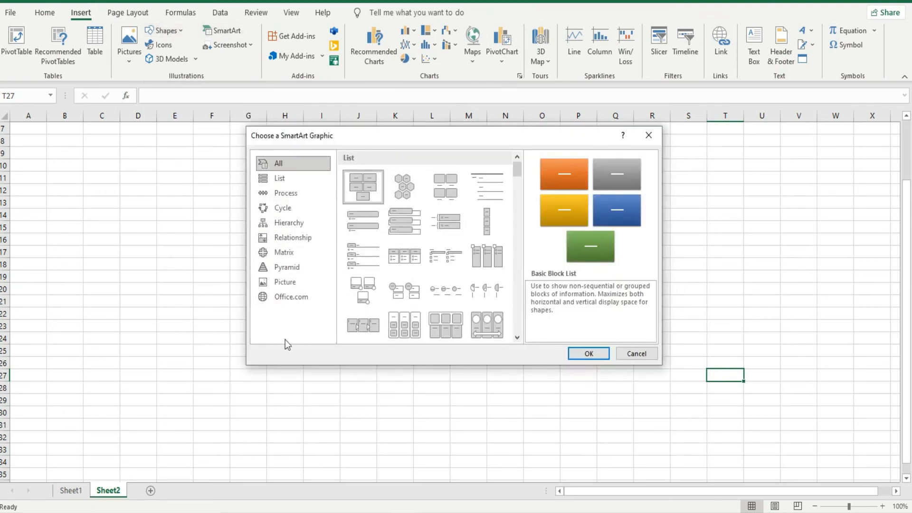
{"action": "left_click", "coordinate": [280, 209]}
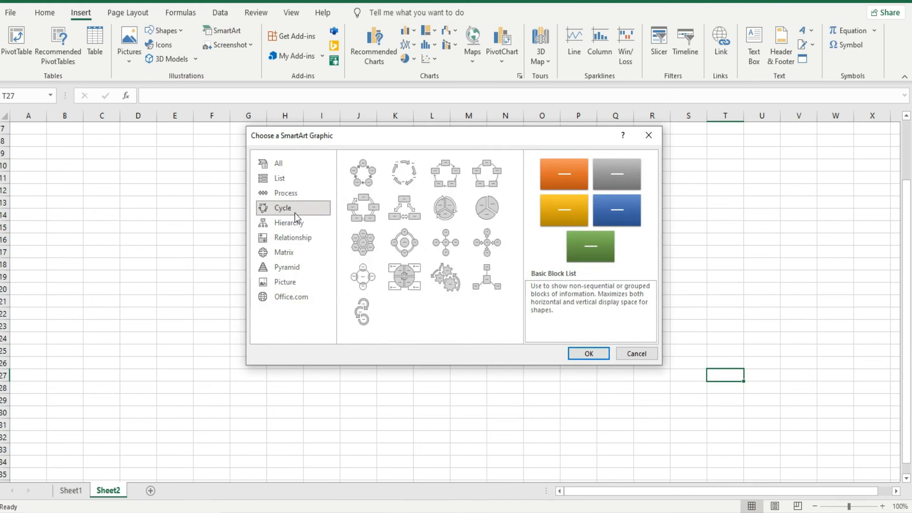
{"action": "left_click", "coordinate": [363, 182]}
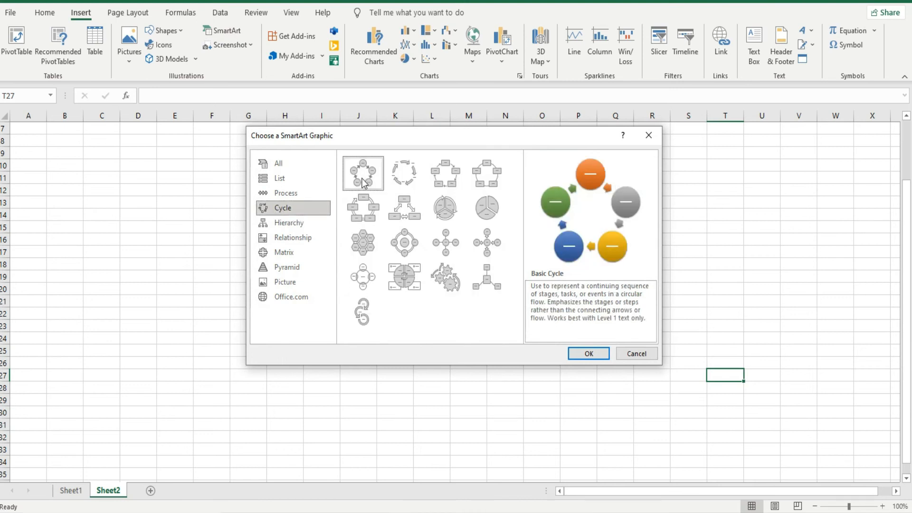
{"action": "left_click", "coordinate": [598, 354]}
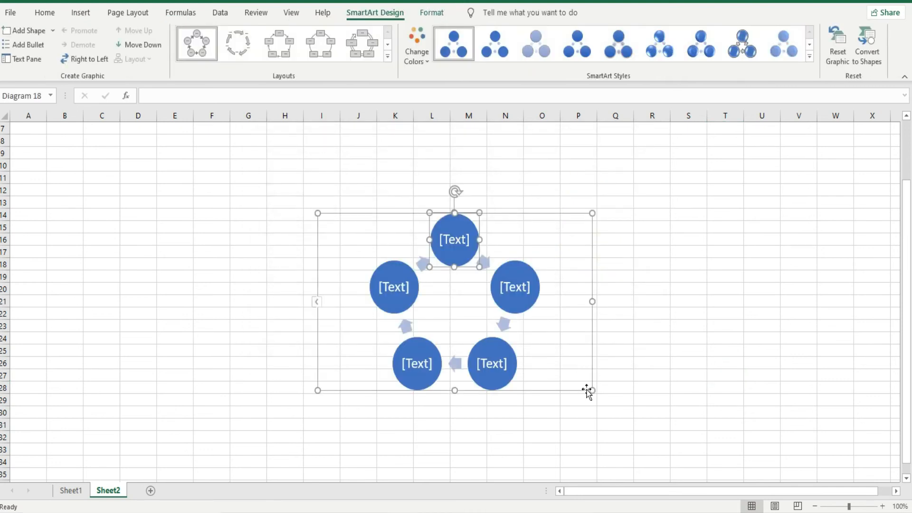
{"action": "left_click_drag", "start_coordinate": [591, 390], "coordinate": [632, 437]}
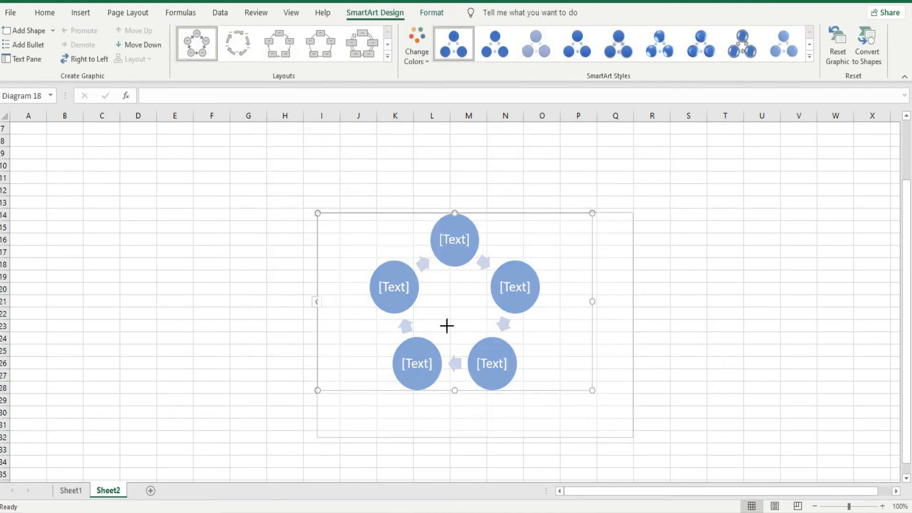
- Add two more circles to the cycle diagram after its last circle
{"action": "left_click", "coordinate": [401, 303]}
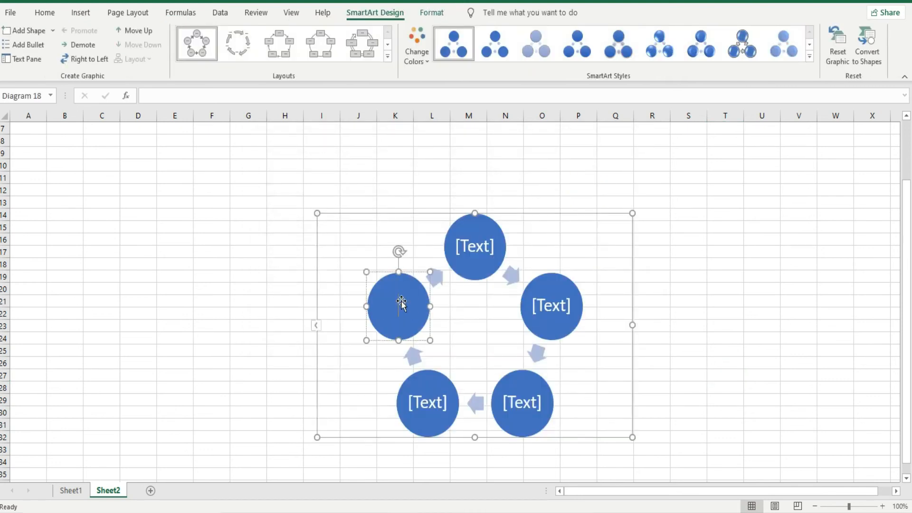
{"action": "left_click", "coordinate": [21, 32]}
{"action": "left_click", "coordinate": [22, 32]}
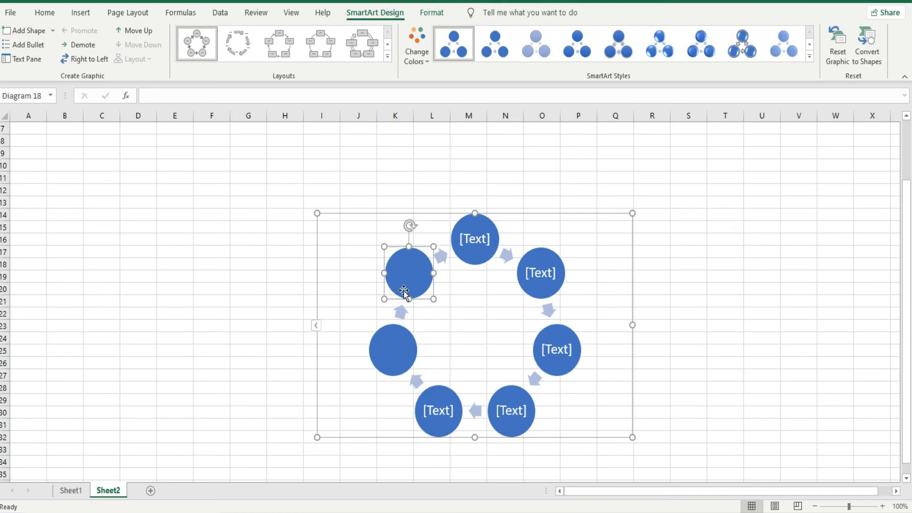
- Enter ABC in the cycle's last added circle and abc in its top circle
{"action": "right_click", "coordinate": [411, 273]}
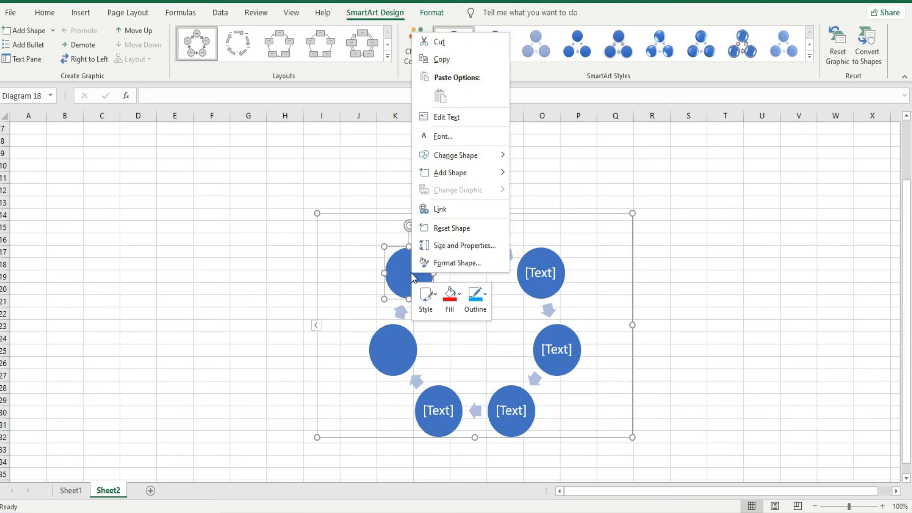
{"action": "left_click", "coordinate": [429, 118]}
{"action": "type", "text": "ABC"}
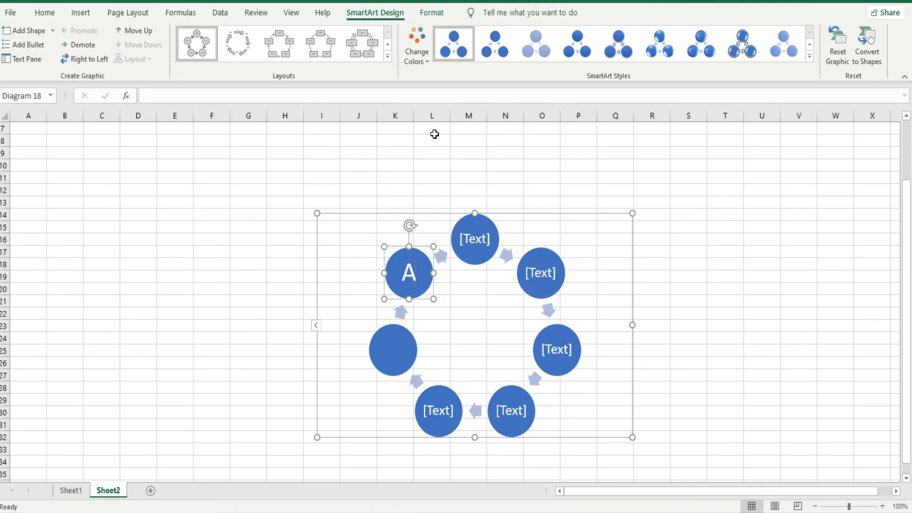
{"action": "left_click", "coordinate": [476, 236]}
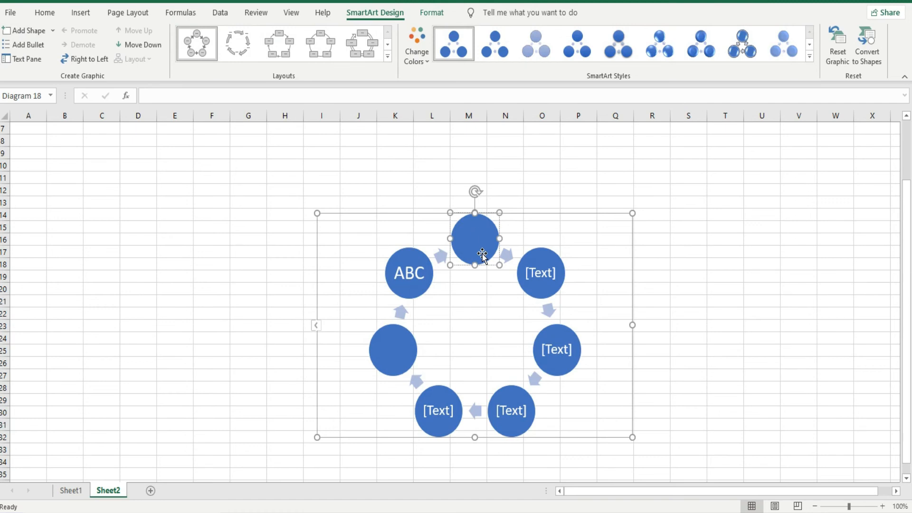
{"action": "type", "text": "abc"}
{"action": "left_click", "coordinate": [484, 322]}
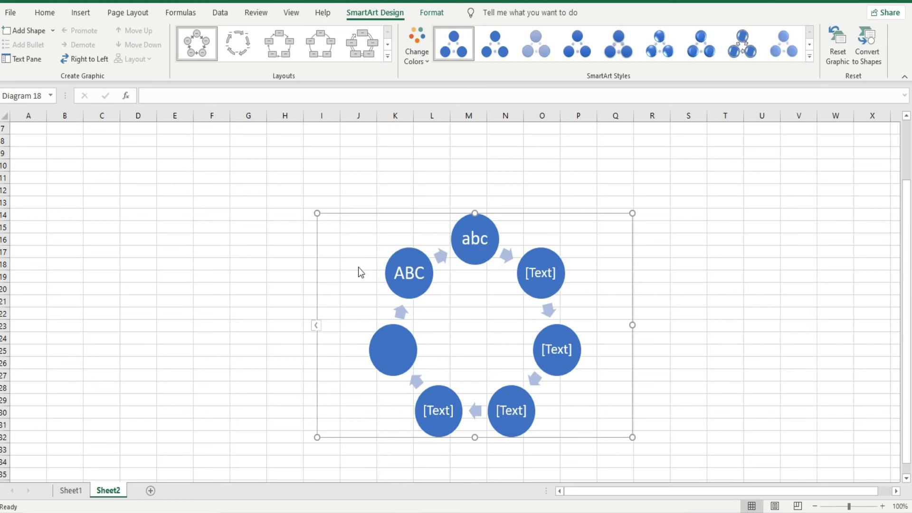
- Give the cycle diagram the fifth Best Match for Document style and the first Colorful color variation
{"action": "left_click", "coordinate": [809, 56]}
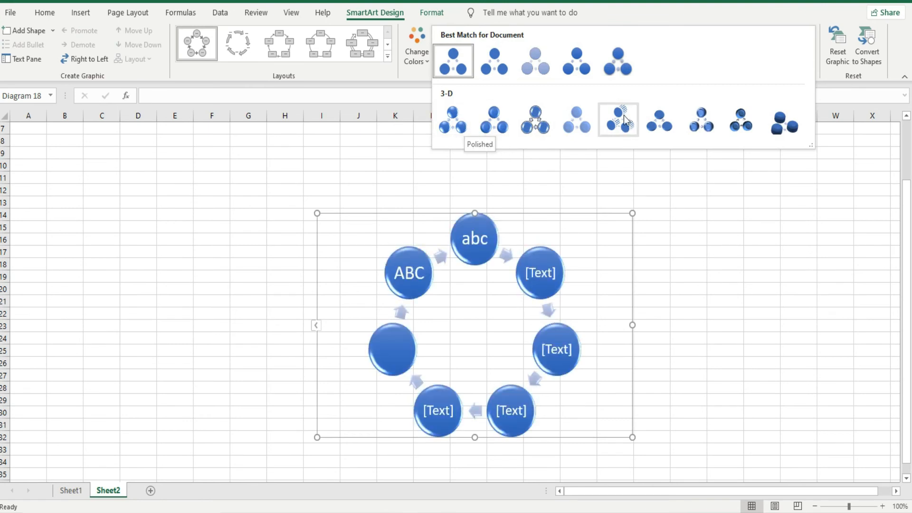
{"action": "left_click", "coordinate": [616, 64]}
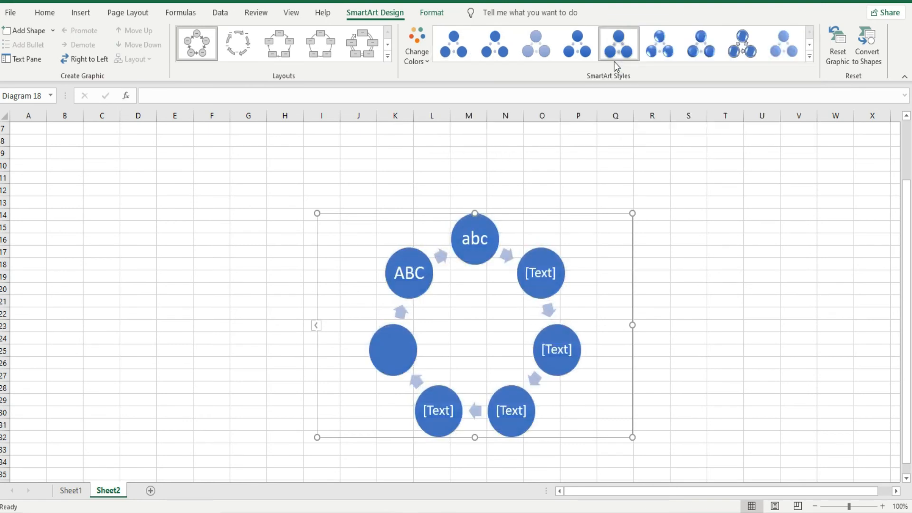
{"action": "left_click", "coordinate": [421, 64]}
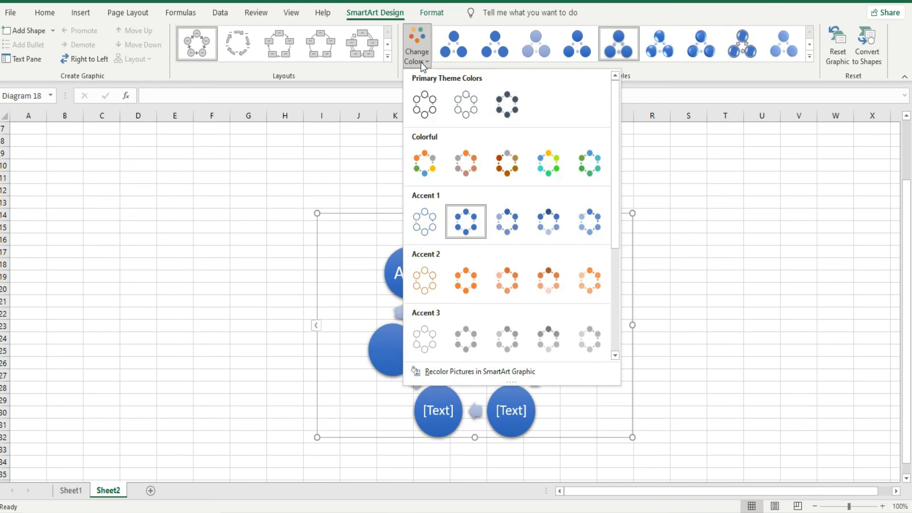
{"action": "left_click", "coordinate": [434, 161]}
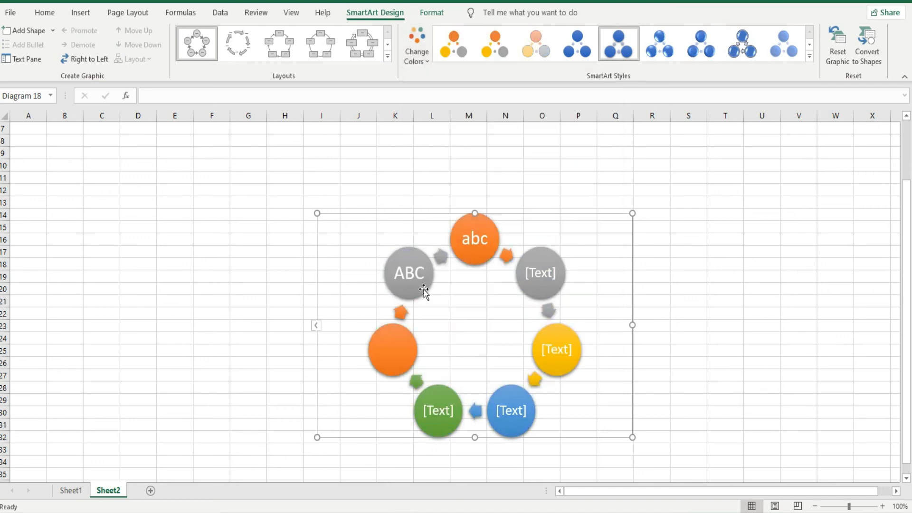
{"action": "left_click", "coordinate": [412, 61]}
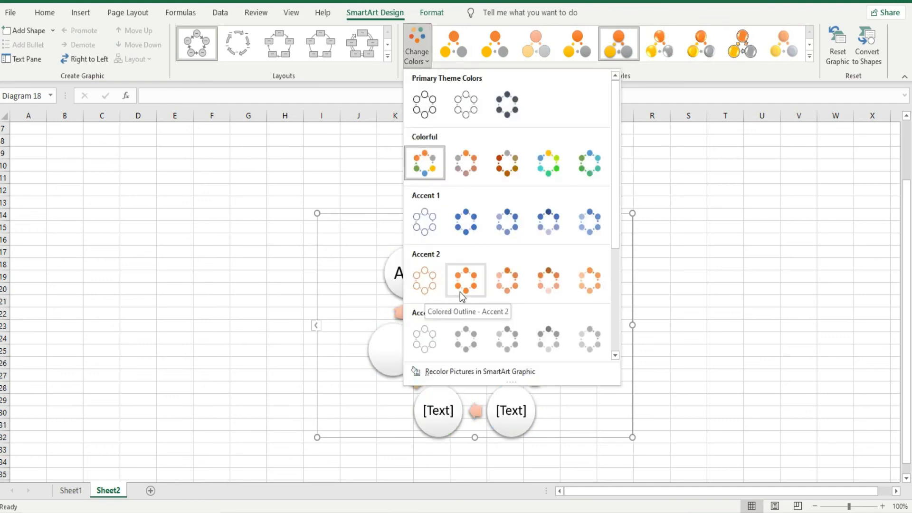
{"action": "scroll", "coordinate": [430, 317], "scroll_direction": "down", "scroll_amount": 3}
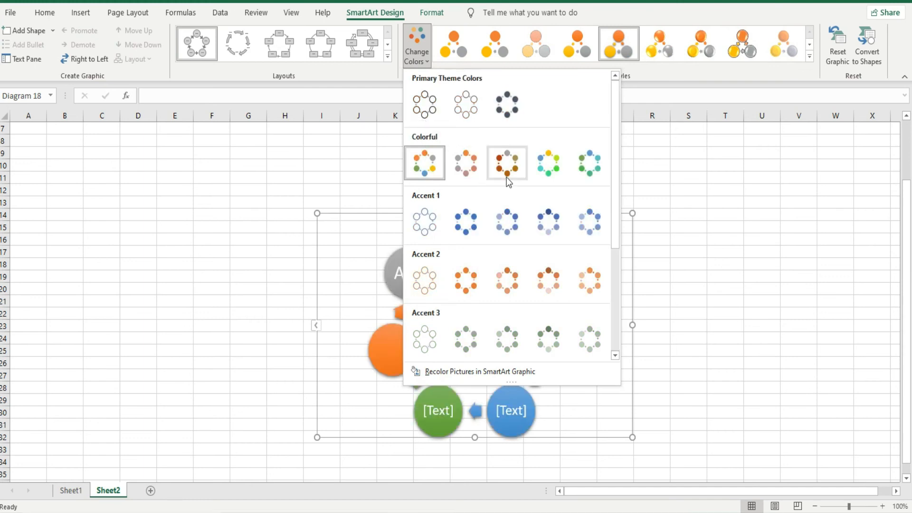
{"action": "left_click", "coordinate": [432, 169]}
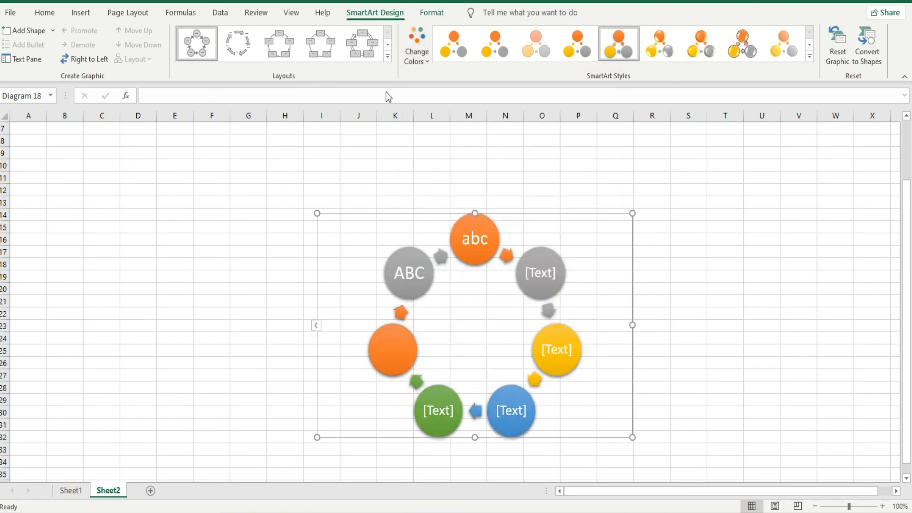
- Change the diagram to the cycle layout with rounded boxes and thin arrows, and delete the diagram
{"action": "left_click", "coordinate": [388, 59]}
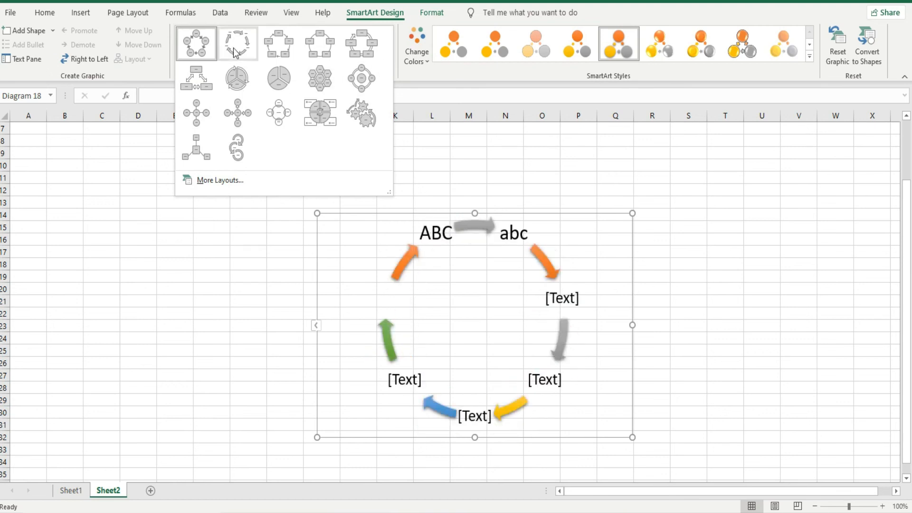
{"action": "left_click", "coordinate": [272, 51]}
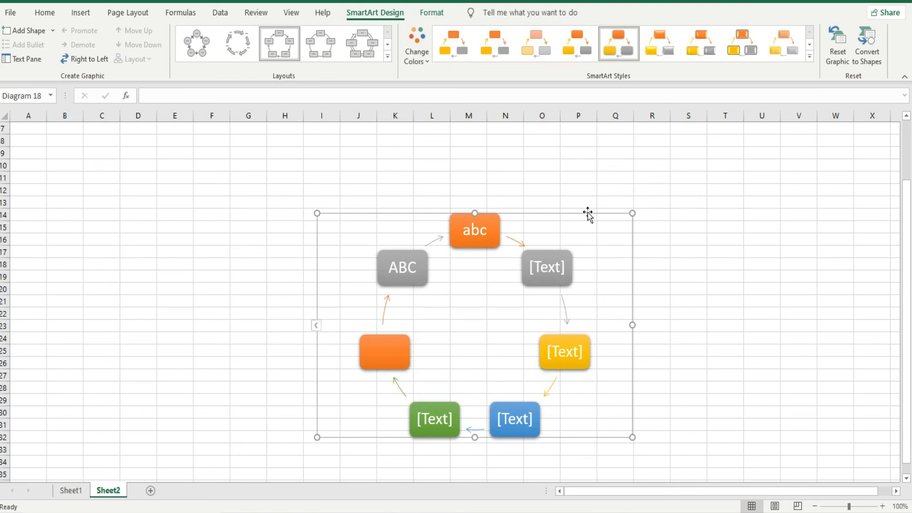
{"action": "key", "text": "Delete"}
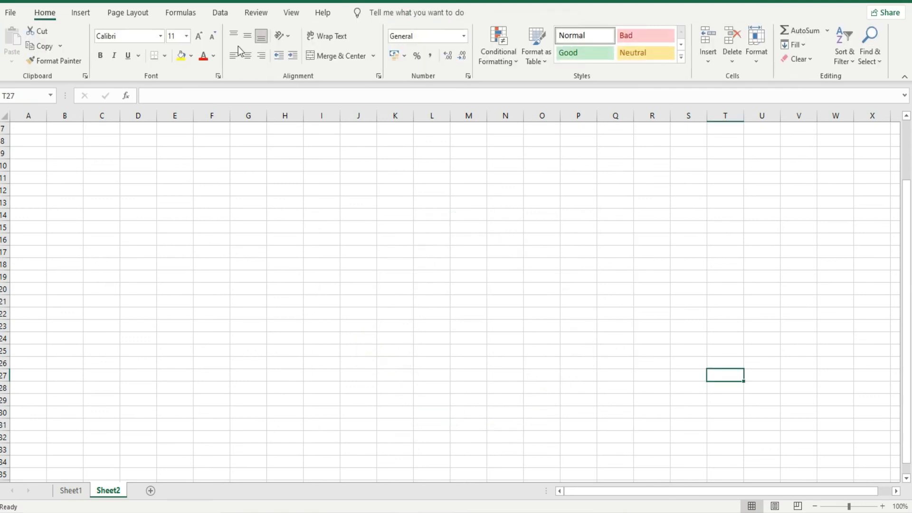
- Insert a screenshot of the blank-looking third available window into the sheet
{"action": "left_click", "coordinate": [80, 14]}
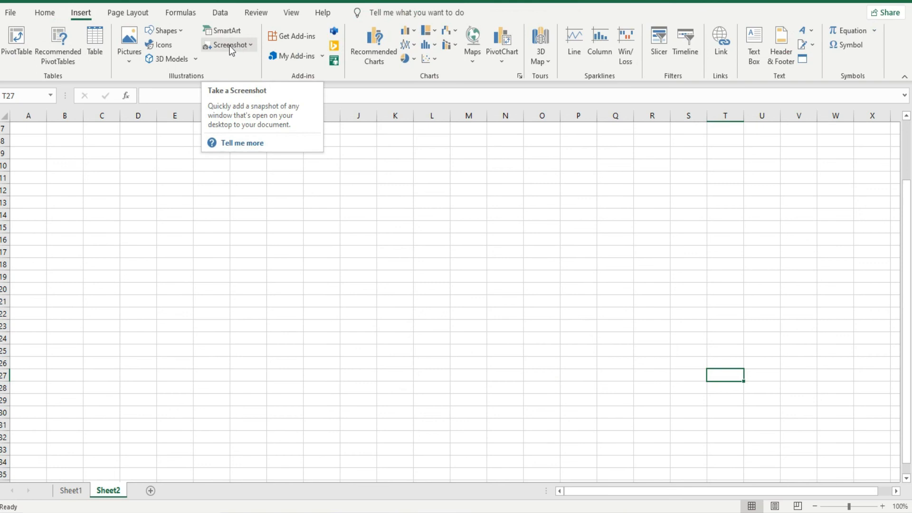
{"action": "left_click", "coordinate": [229, 46]}
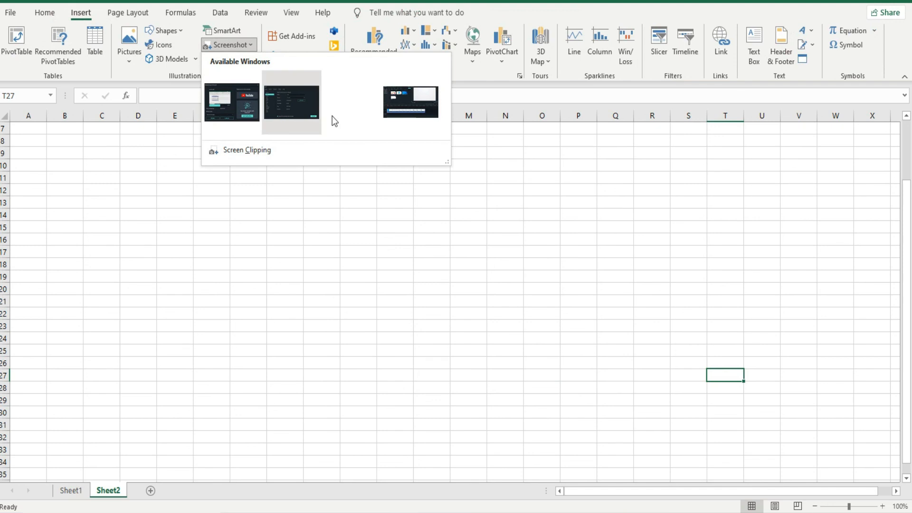
{"action": "left_click", "coordinate": [337, 107]}
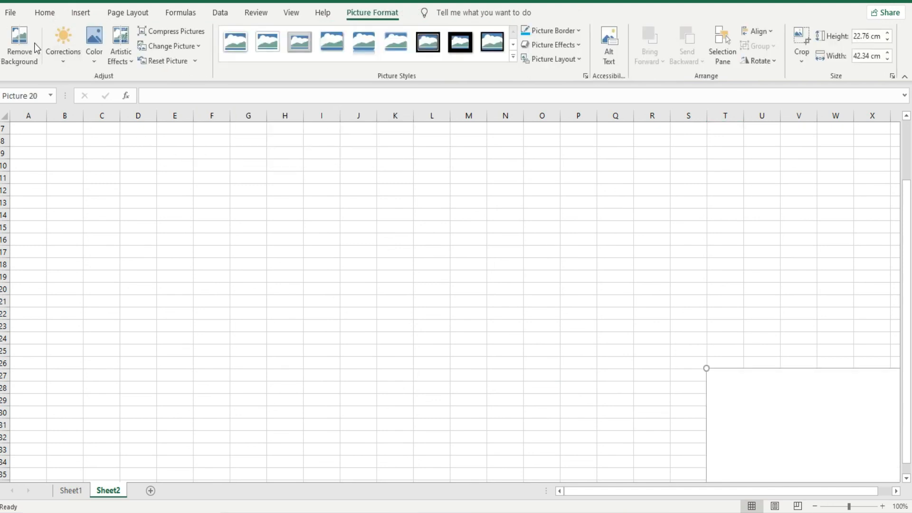
- Create a blank workbook, dismissing its license notice, and return to the workbook with Sheet2
{"action": "left_click", "coordinate": [11, 13]}
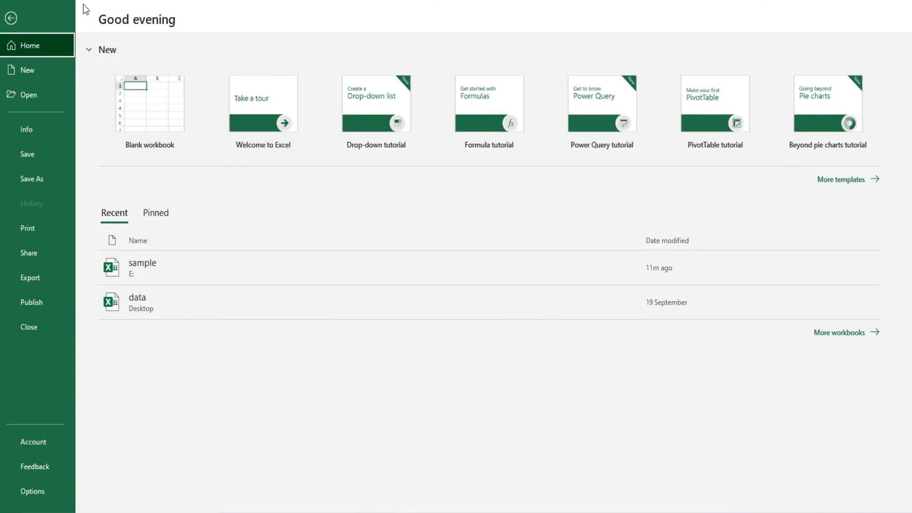
{"action": "left_click", "coordinate": [160, 95]}
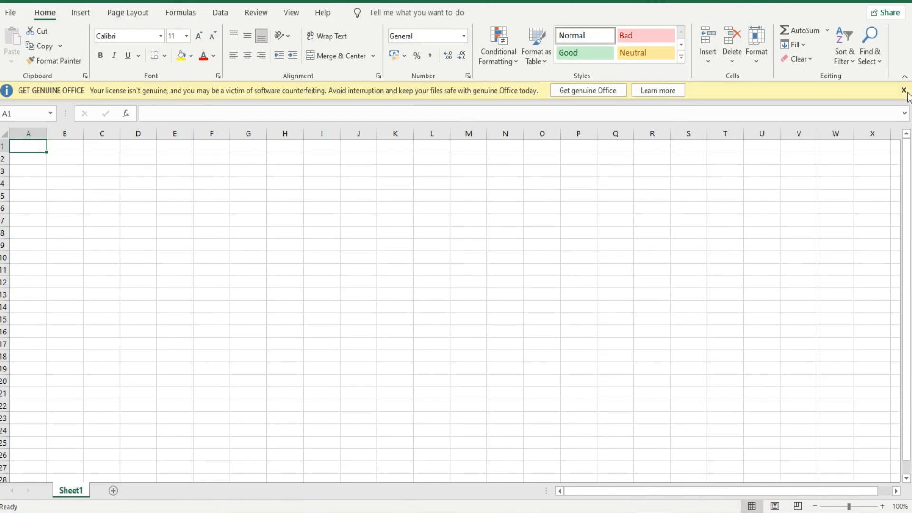
{"action": "left_click", "coordinate": [904, 91]}
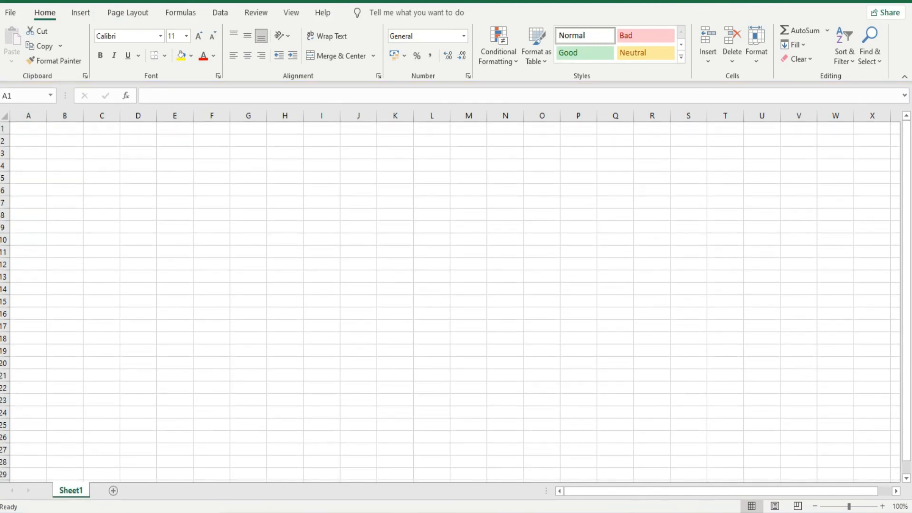
{"action": "left_click", "coordinate": [376, 437]}
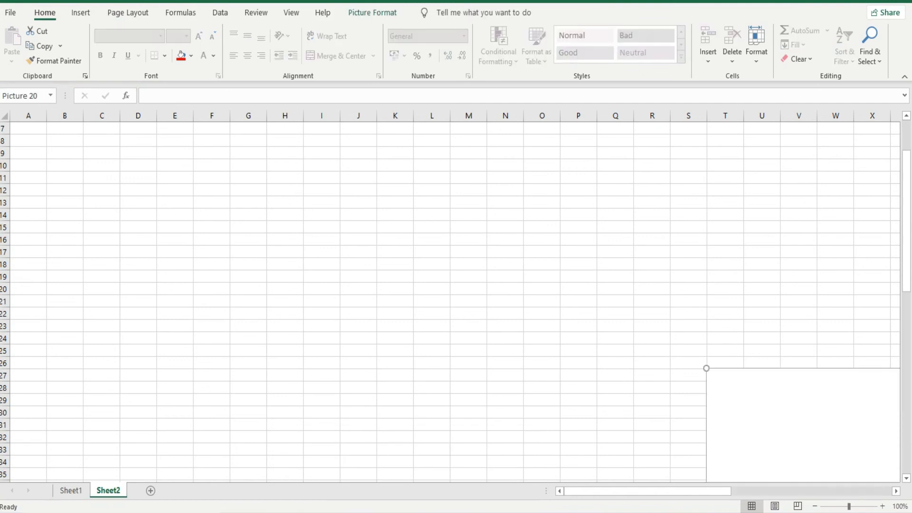
- Insert a screenshot of the blank Excel workbook, the first available window, into Sheet2
{"action": "left_click", "coordinate": [111, 13]}
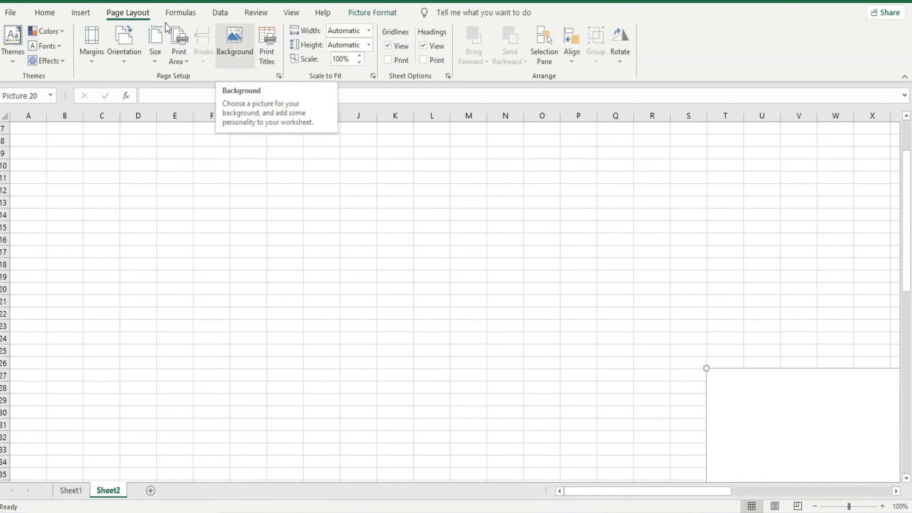
{"action": "left_click", "coordinate": [81, 12]}
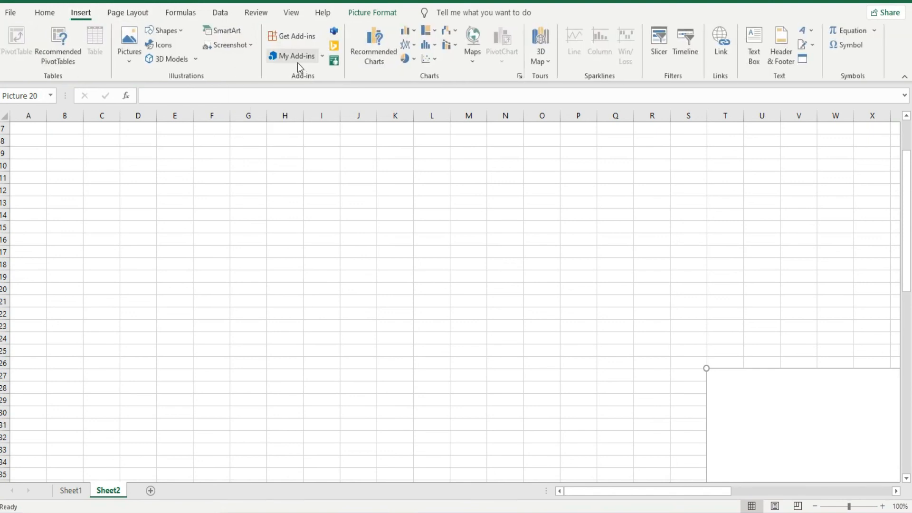
{"action": "left_click", "coordinate": [235, 46]}
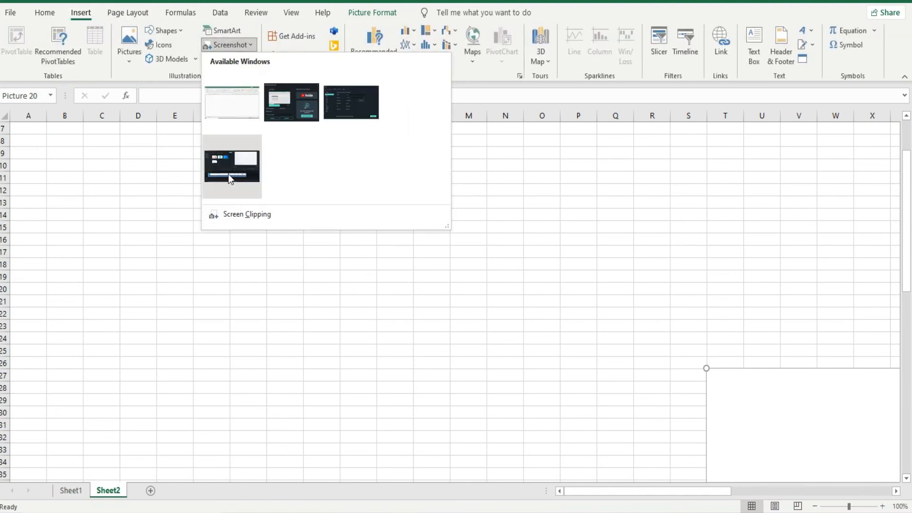
{"action": "left_click", "coordinate": [223, 110]}
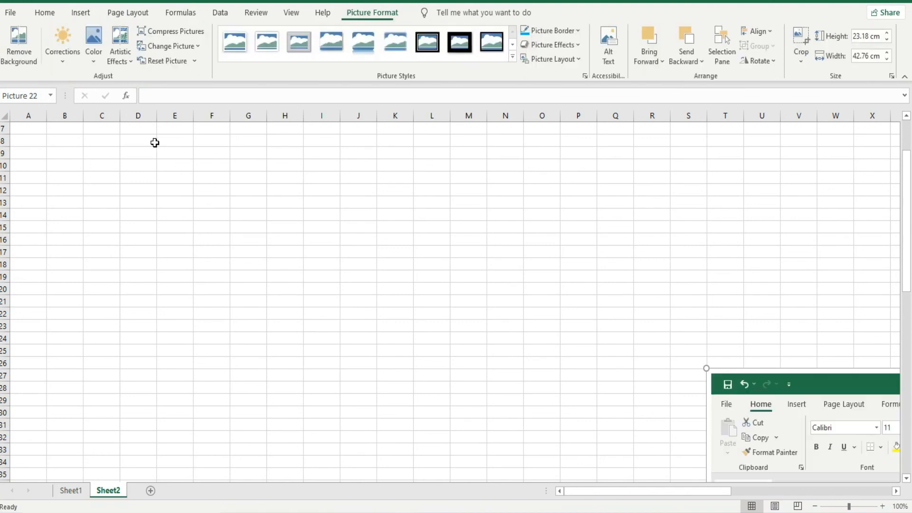
- Shrink the inserted workbook screenshot to 17.06 cm high by 31.47 cm wide over the empty cells, and delete it
{"action": "left_click_drag", "start_coordinate": [665, 373], "coordinate": [82, 164]}
{"action": "left_click_drag", "start_coordinate": [38, 125], "coordinate": [244, 231]}
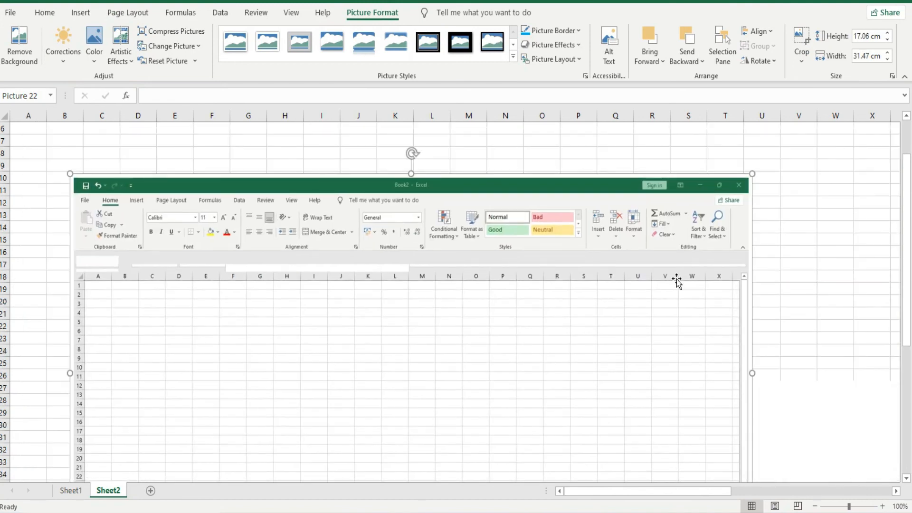
{"action": "key", "text": "Delete"}
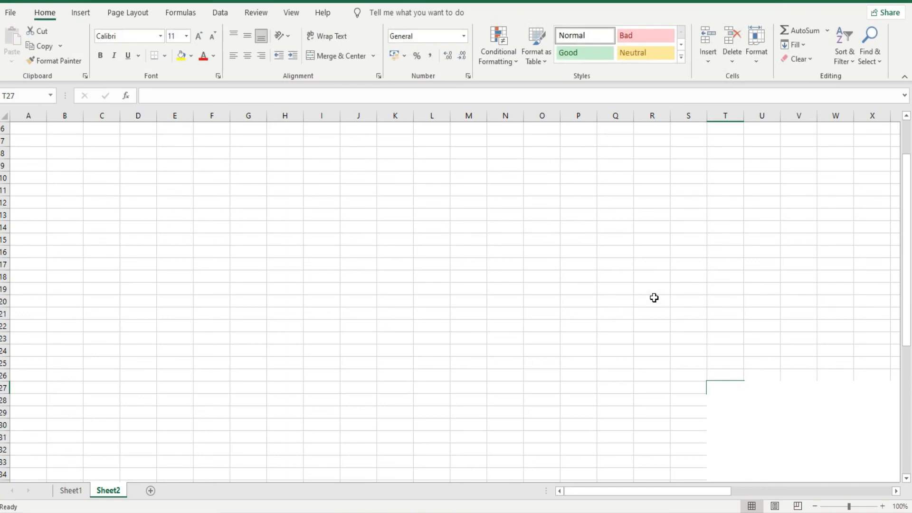
- Check the available windows for screenshots, and delete the blank white screenshot picture that starts at cell T27
{"action": "left_click", "coordinate": [75, 17]}
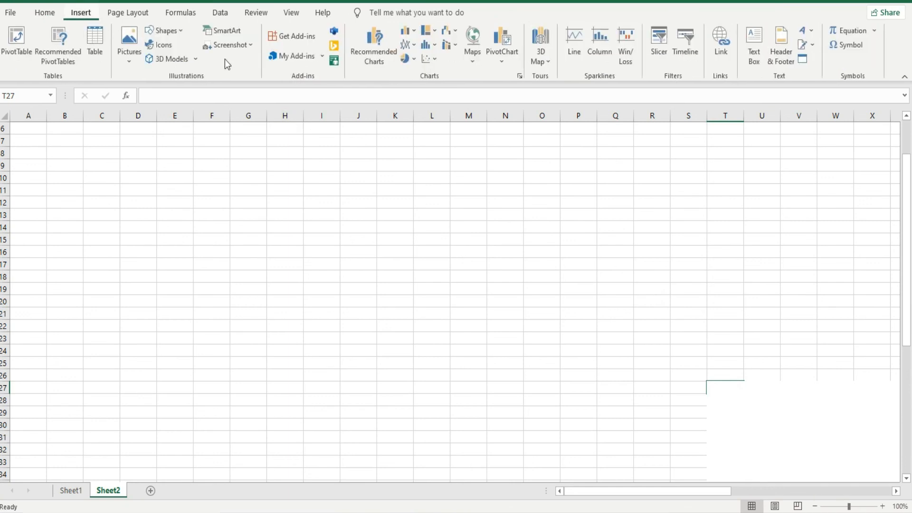
{"action": "left_click", "coordinate": [245, 50]}
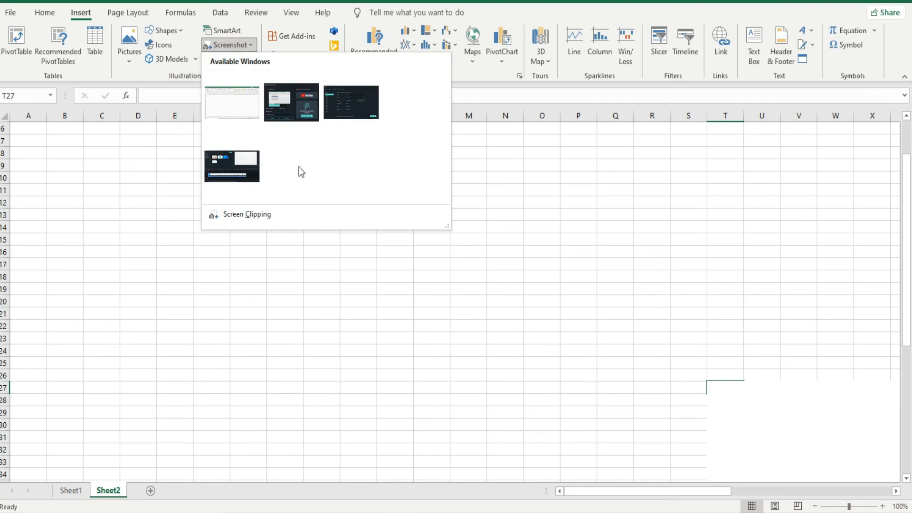
{"action": "left_click", "coordinate": [582, 333]}
{"action": "left_click_drag", "start_coordinate": [727, 404], "coordinate": [394, 260]}
{"action": "left_click_drag", "start_coordinate": [521, 322], "coordinate": [321, 307]}
{"action": "key", "text": "Delete"}
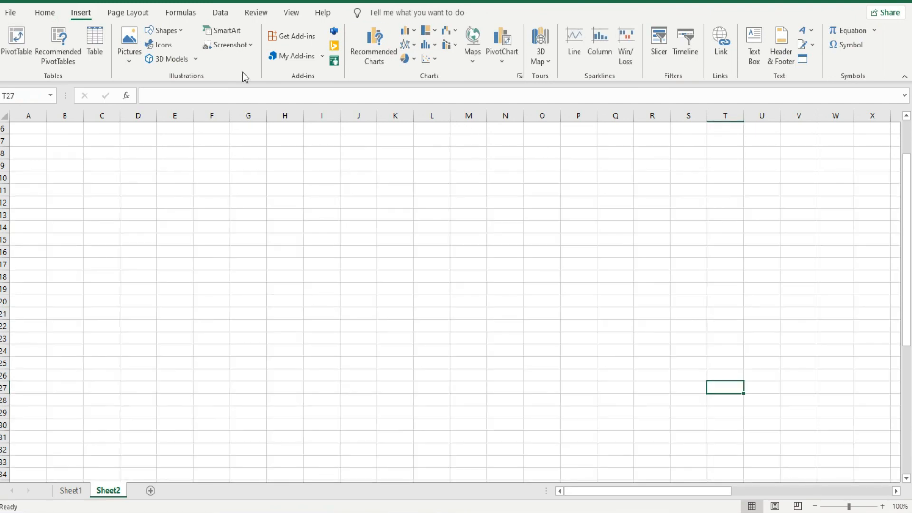
- Search Windows for Notepad and open it over the workbook
{"action": "left_click", "coordinate": [234, 48]}
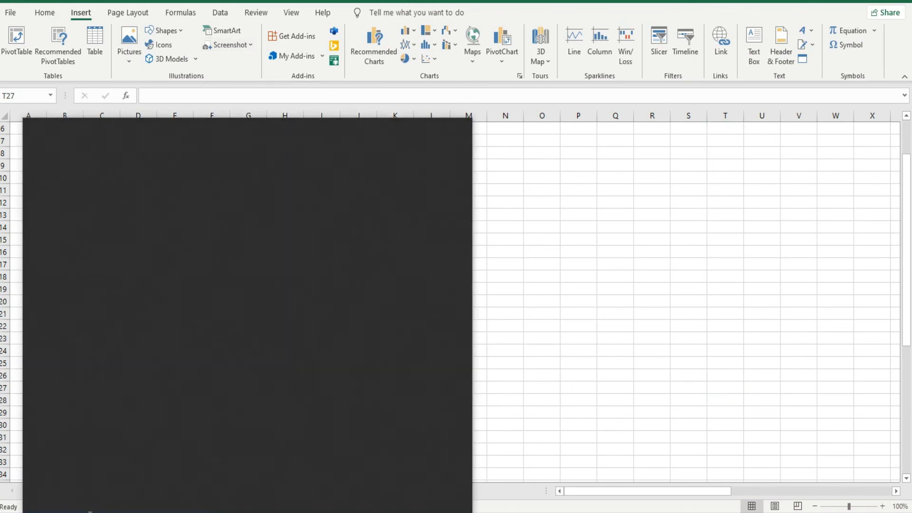
{"action": "type", "text": "note"}
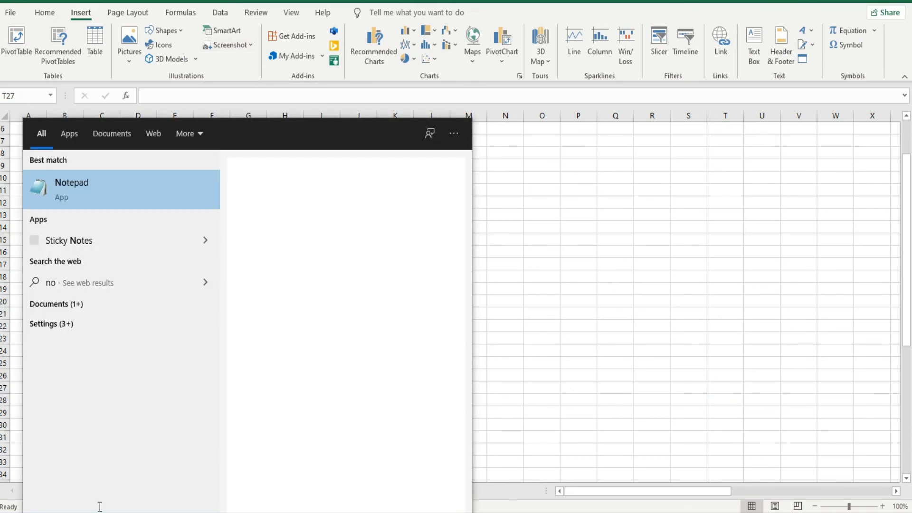
{"action": "left_click", "coordinate": [49, 196]}
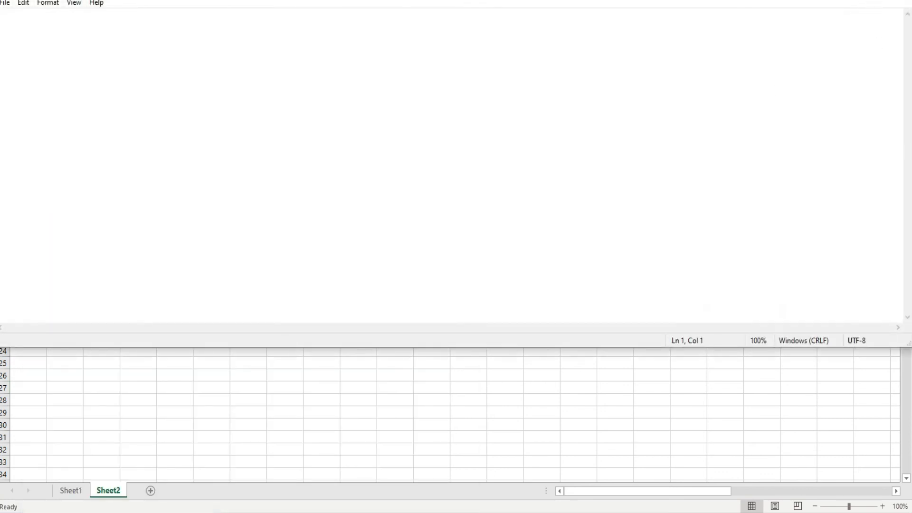
- Shrink the Notepad window, place it over the middle of the sheet, and minimize it
{"action": "left_click", "coordinate": [878, 0]}
{"action": "left_click", "coordinate": [878, 0]}
{"action": "left_click_drag", "start_coordinate": [834, 4], "coordinate": [656, 116]}
{"action": "left_click_drag", "start_coordinate": [759, 195], "coordinate": [285, 158]}
{"action": "left_click_drag", "start_coordinate": [217, 109], "coordinate": [634, 137]}
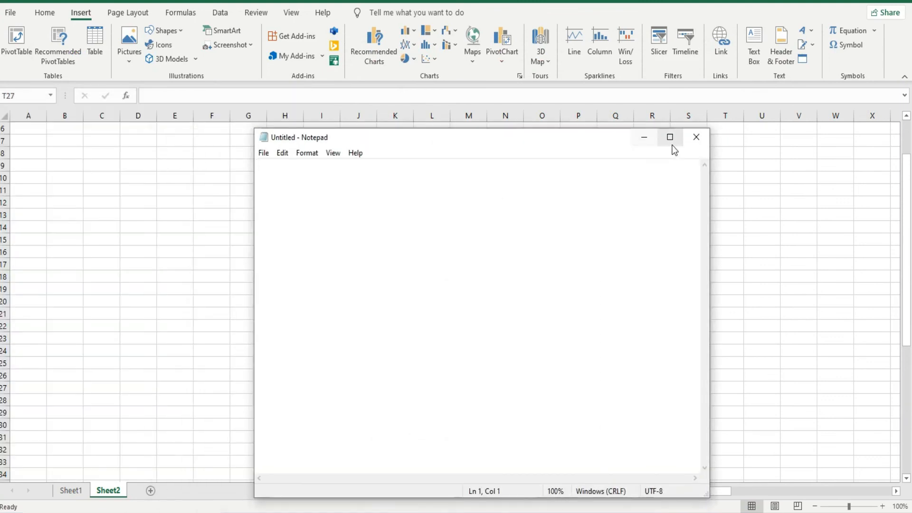
{"action": "left_click", "coordinate": [652, 142]}
- Try to take a screen clipping, cancel it, and select the range F9:Q34 and cell G16 on Sheet2
{"action": "left_click", "coordinate": [230, 49]}
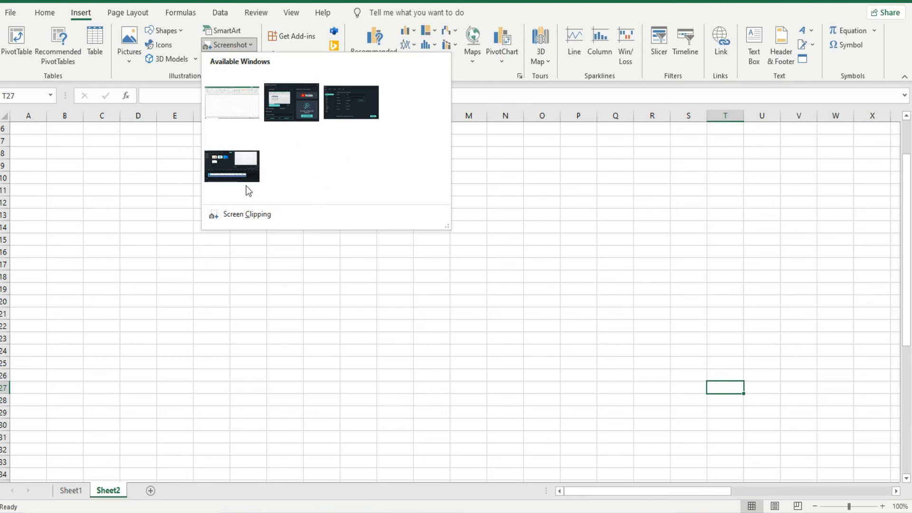
{"action": "left_click", "coordinate": [250, 218]}
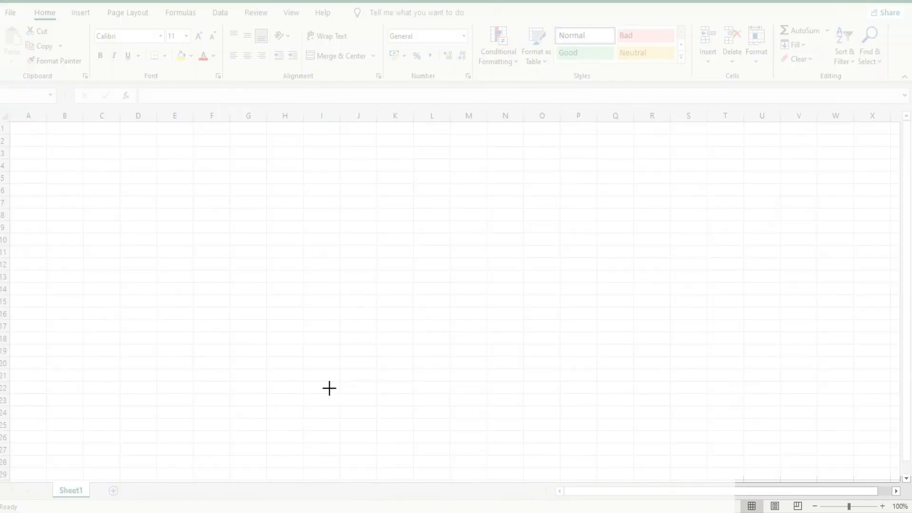
{"action": "key", "text": "Escape"}
{"action": "left_click_drag", "start_coordinate": [226, 167], "coordinate": [620, 475]}
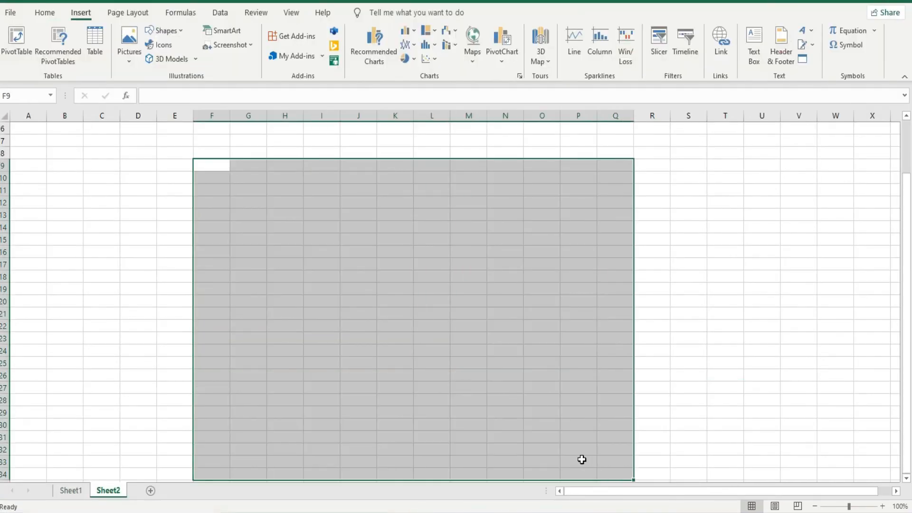
{"action": "left_click", "coordinate": [237, 252]}
- Bring the Notepad window back and close it
{"action": "left_click", "coordinate": [404, 512]}
{"action": "left_click", "coordinate": [695, 140]}
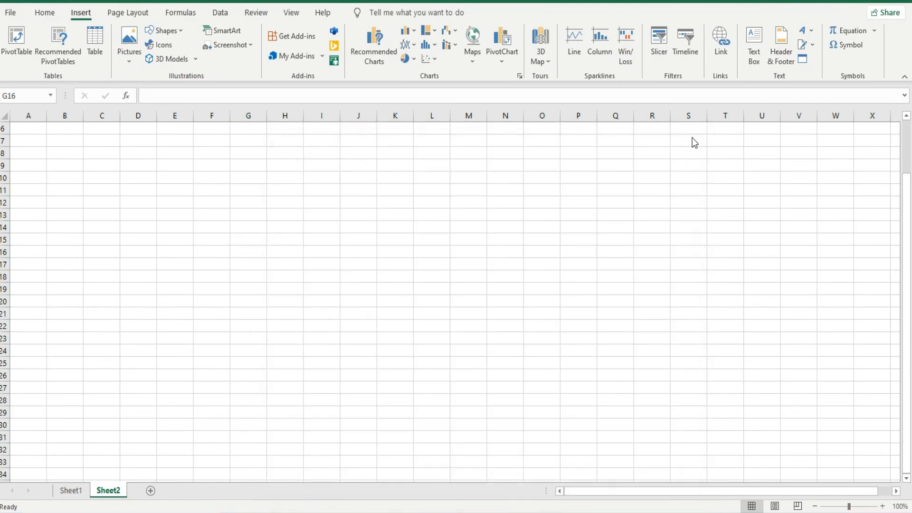